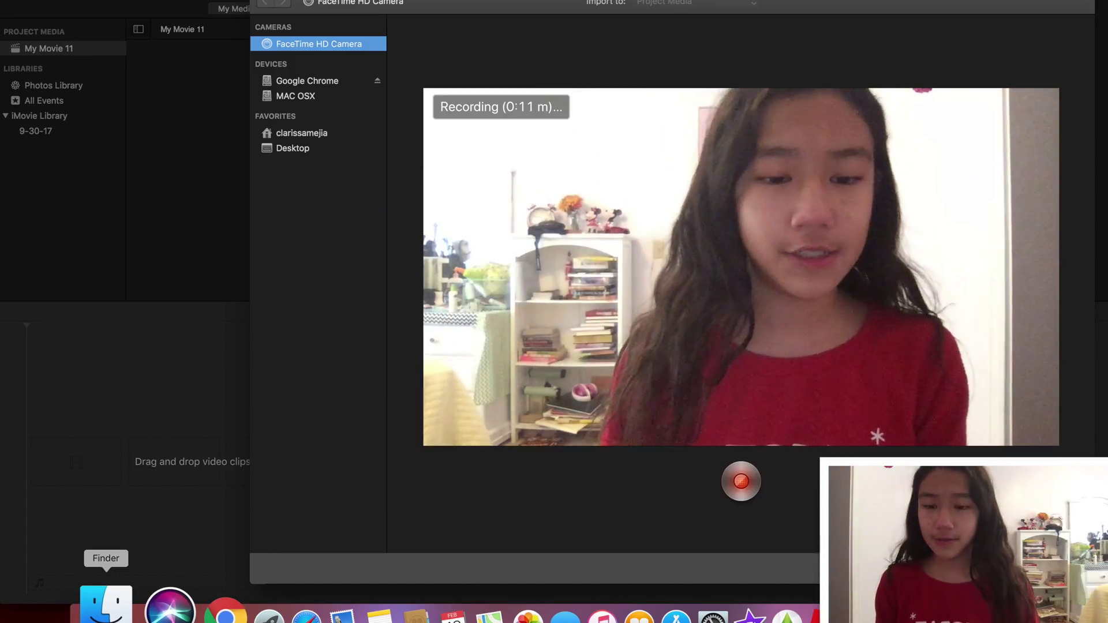
Switch to Roblox Studio by launching it from the Mac's Applications folder
left_click(97, 606)
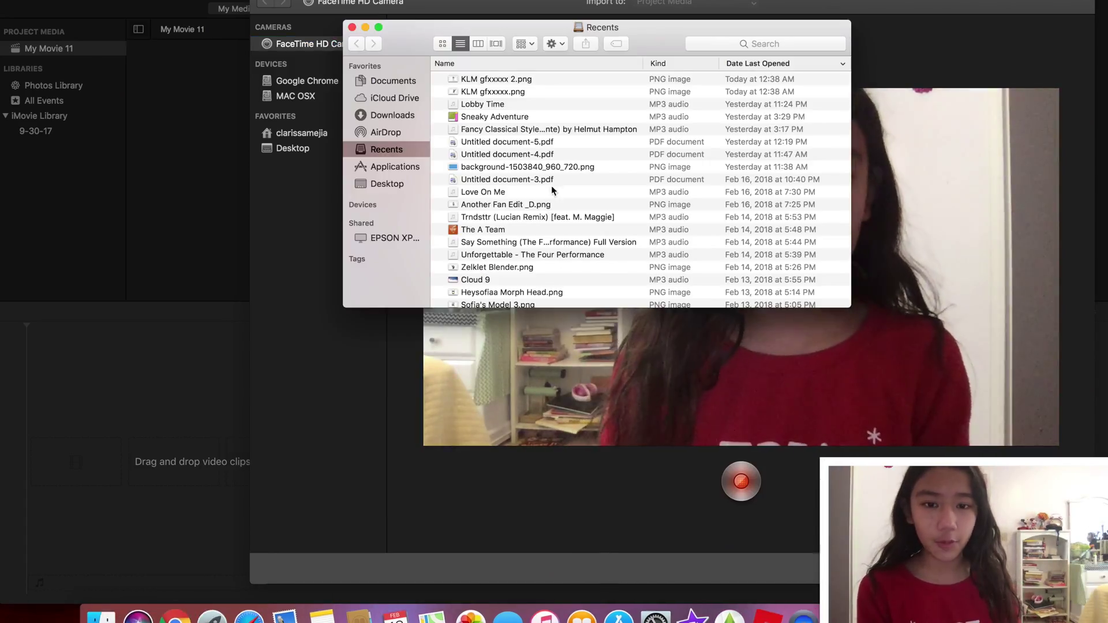
left_click(386, 168)
left_click(469, 196)
double_click(468, 195)
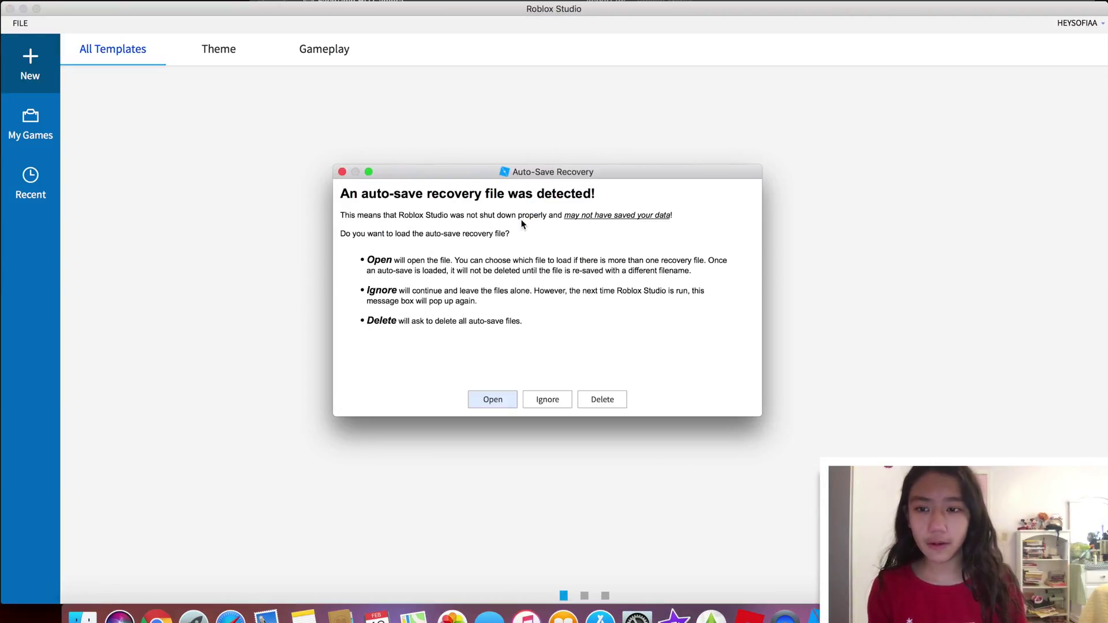
Dismiss the auto-save recovery dialog and create a new place from the Baseplate template
left_click(342, 172)
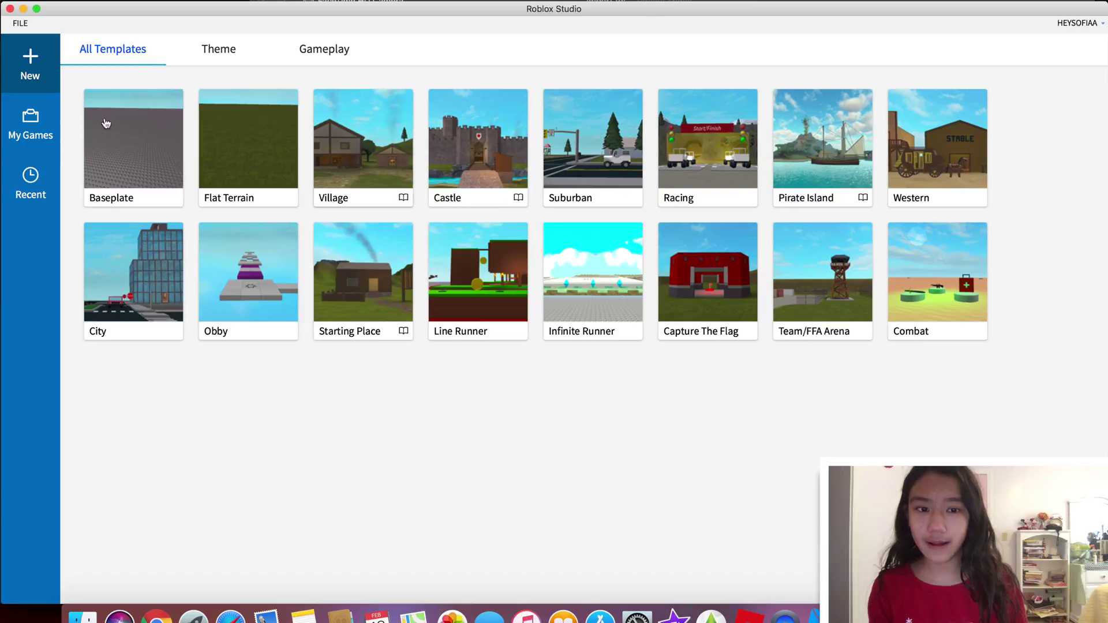
left_click(153, 142)
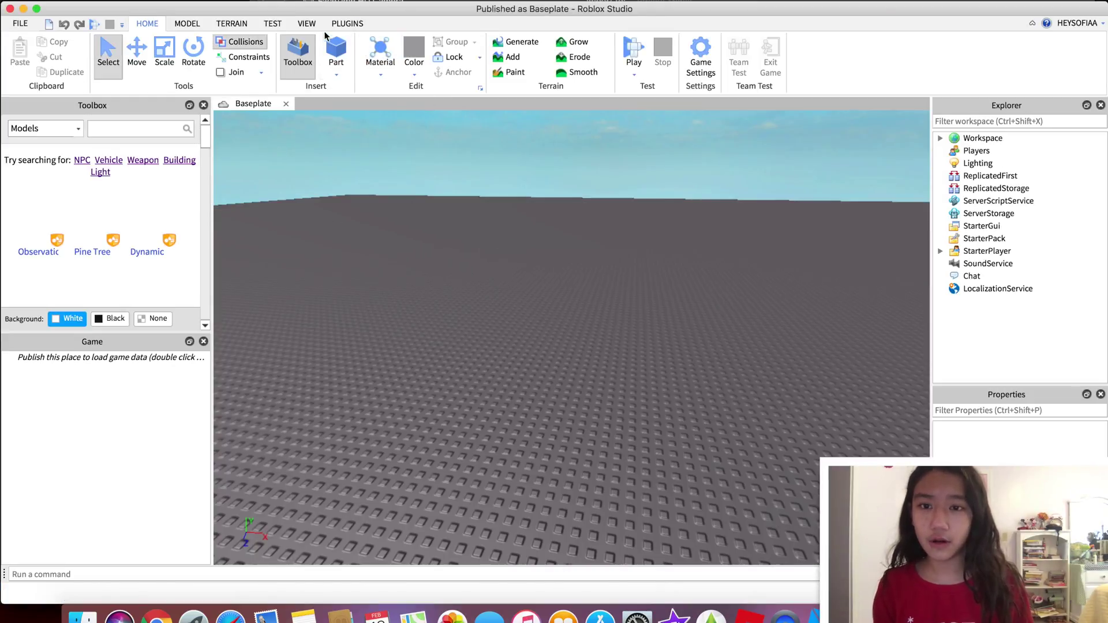
Find the Load Character plugin in the online plugin library, view its page, and close the plugin management page
left_click(331, 27)
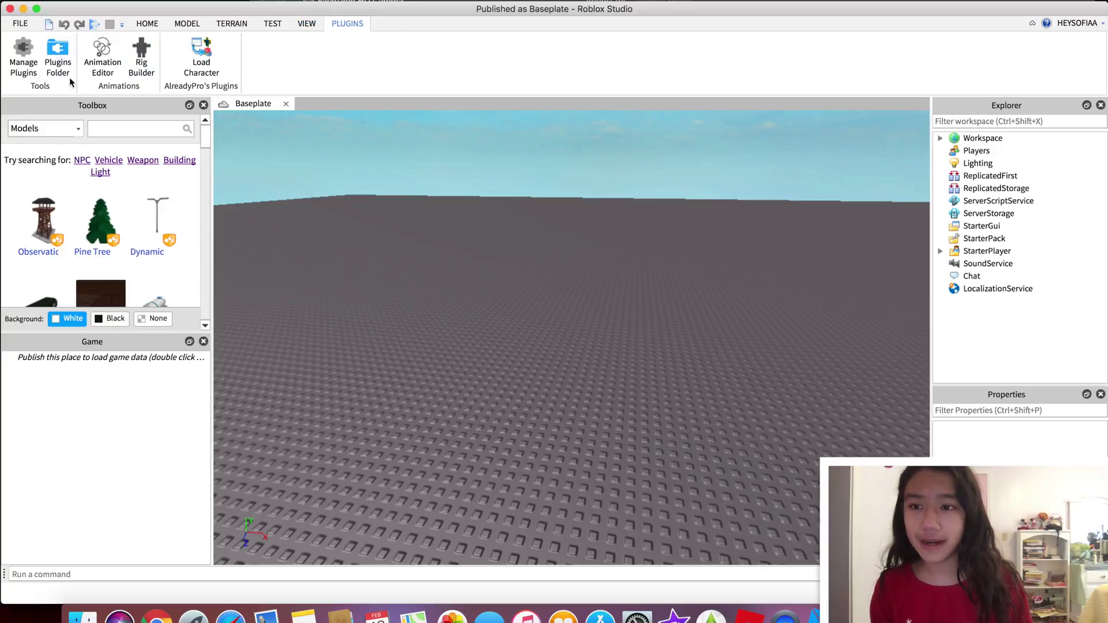
left_click(23, 68)
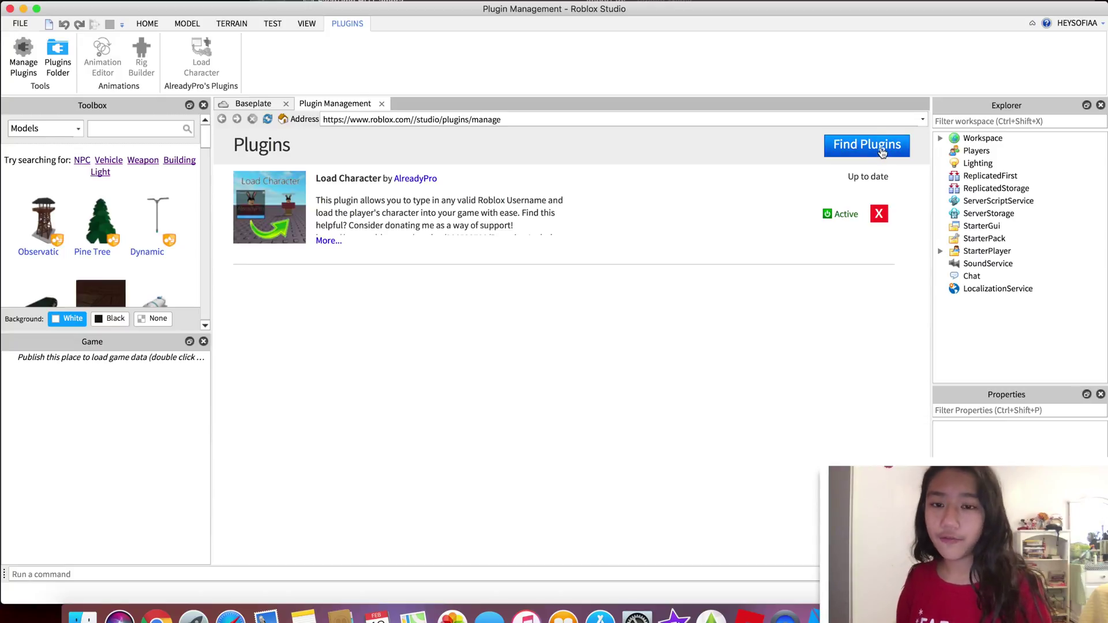
left_click(838, 145)
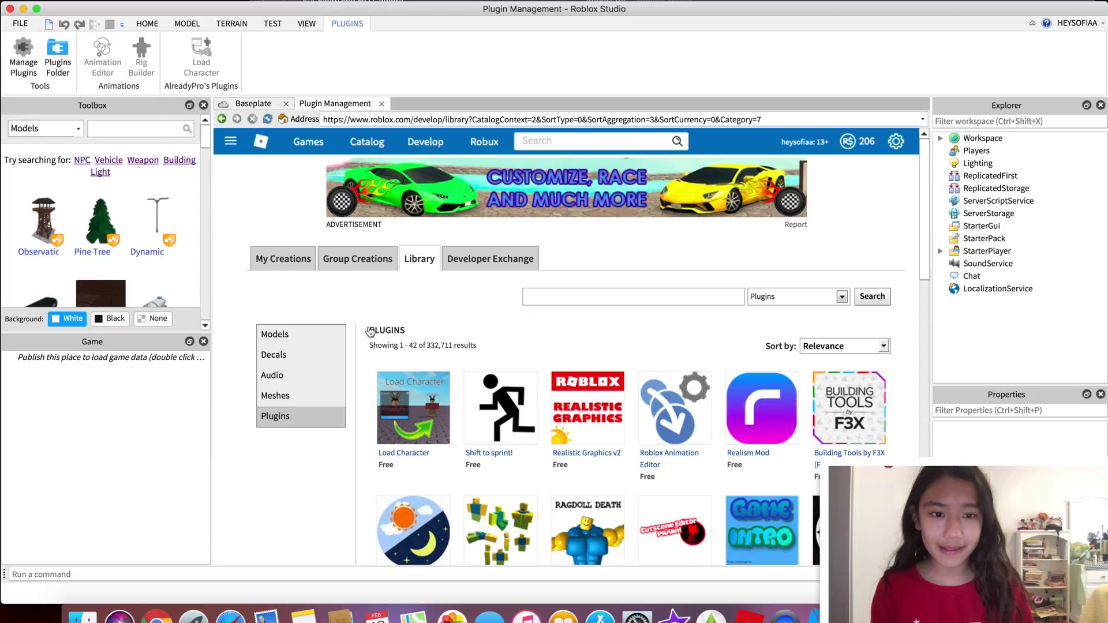
left_click(426, 423)
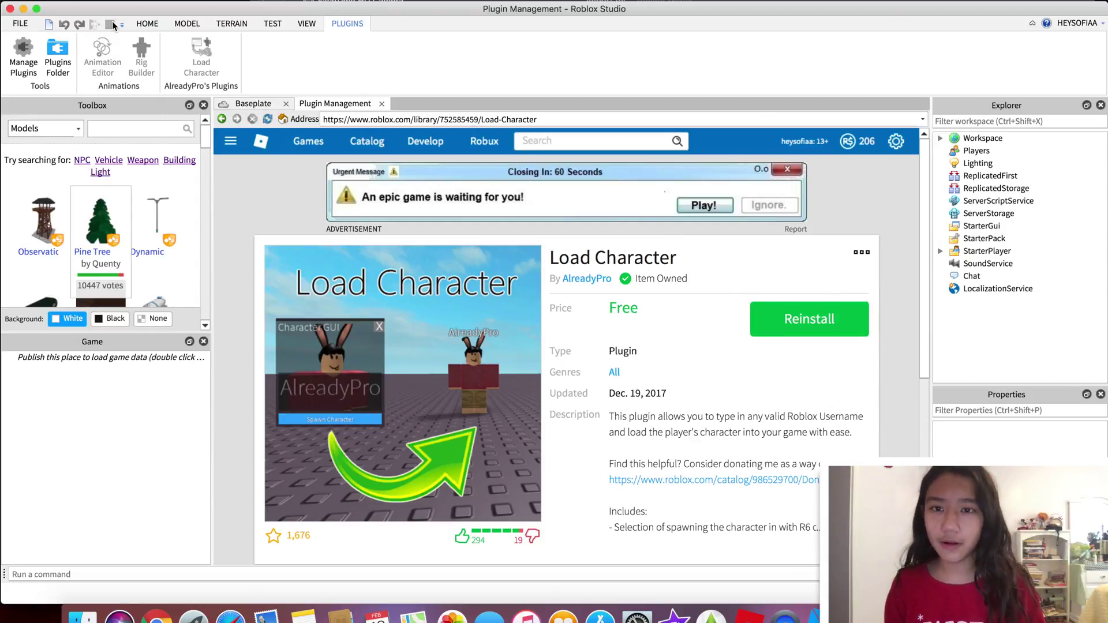
left_click(308, 24)
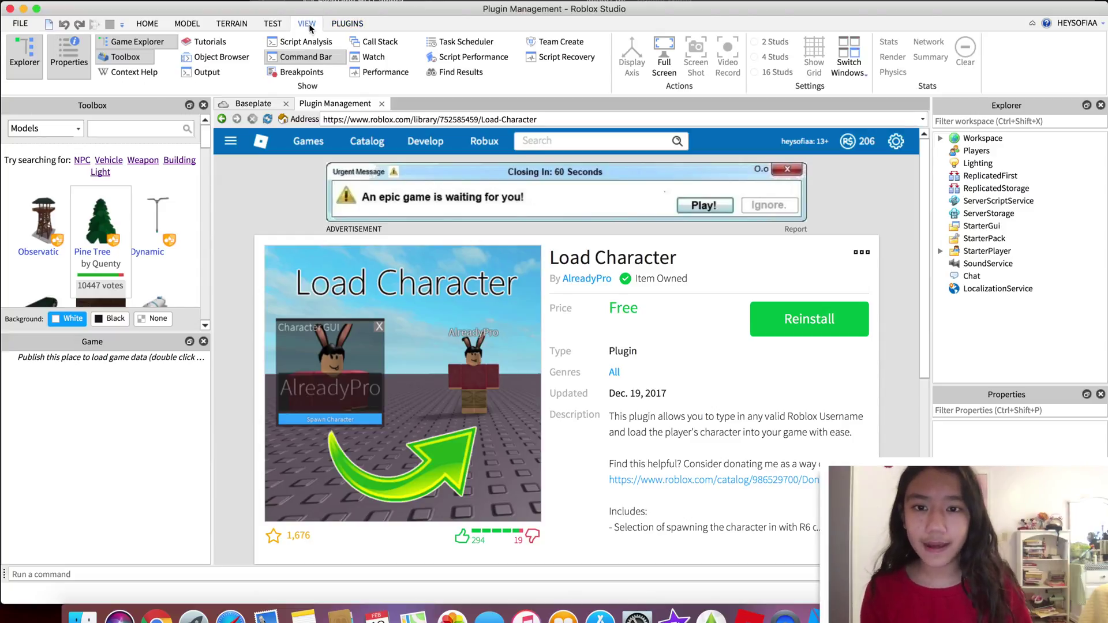
left_click(381, 104)
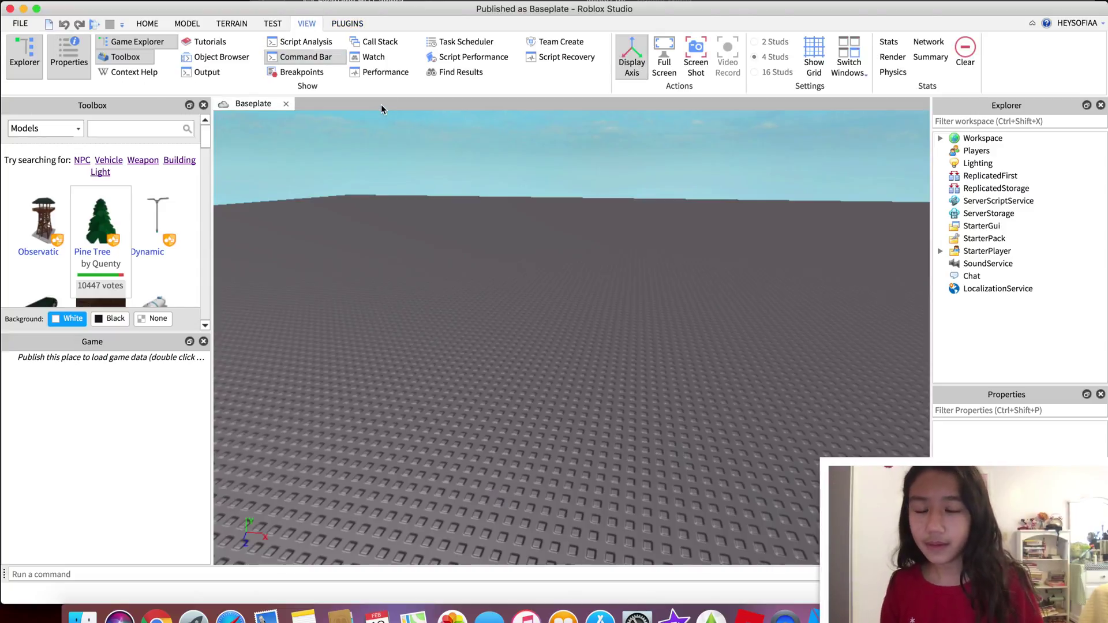
Spawn an R6 character with the Load Character plugin using the player's own username, and close the plugin
left_click(344, 26)
left_click(202, 57)
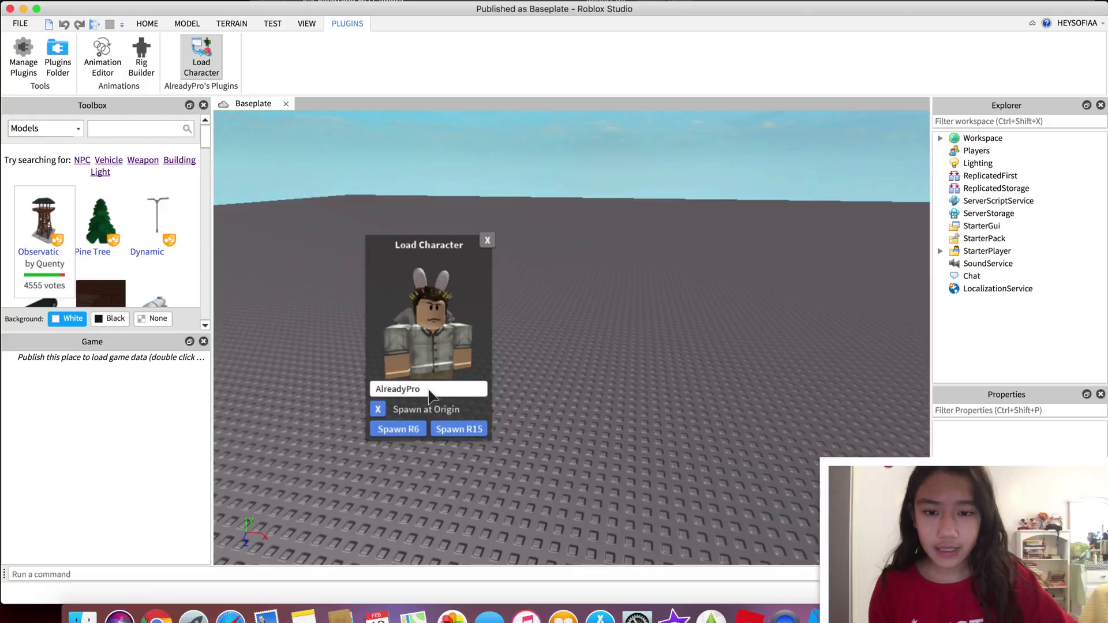
key("BackSpace")
key("BackSpace")
key("BackSpace")
key("BackSpace")
key("BackSpace")
key("BackSpace")
type("heysofiaa")
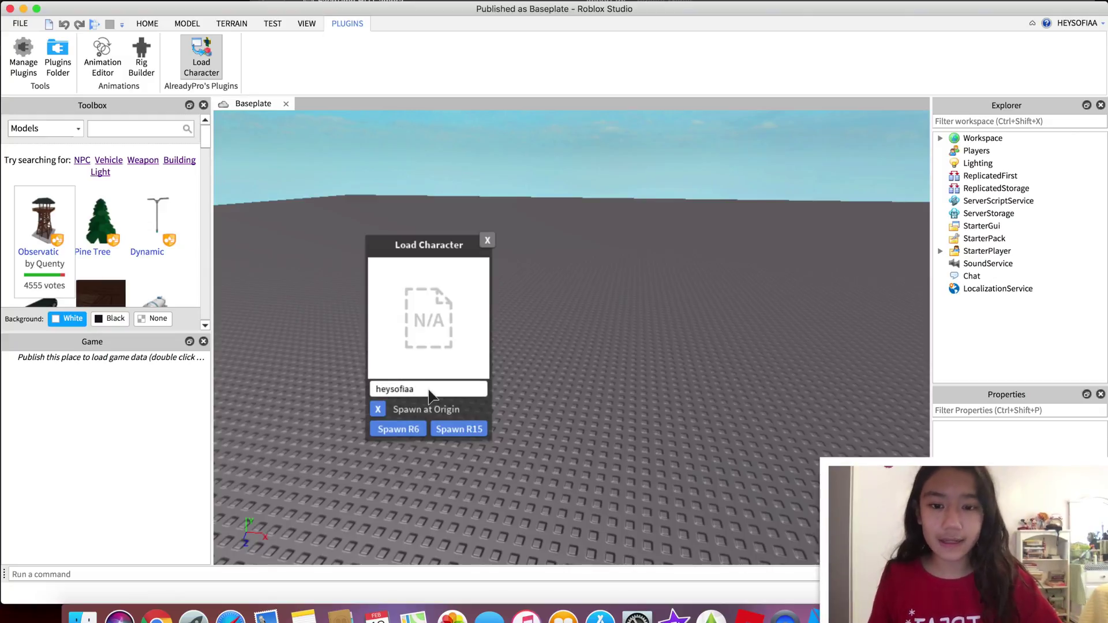
left_click(407, 431)
left_click(487, 238)
Select the spawned character model in the Workspace and start exporting it to a file
left_click(476, 515)
right_click_drag(462, 421, 462, 421)
scroll(462, 421, "down", 3)
left_click(480, 391)
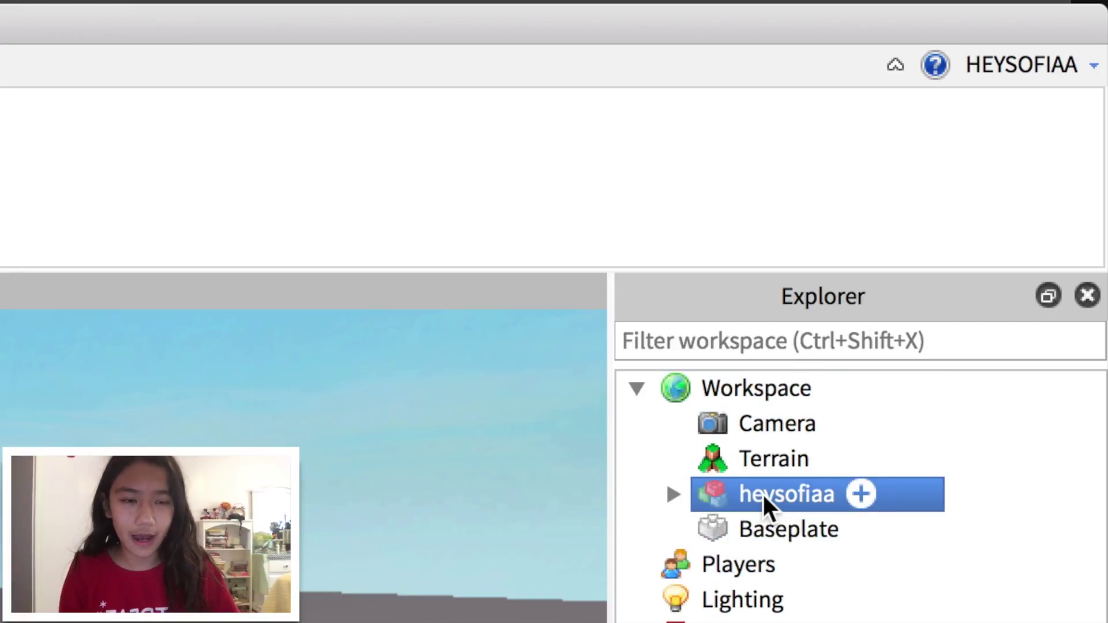
left_click(763, 493)
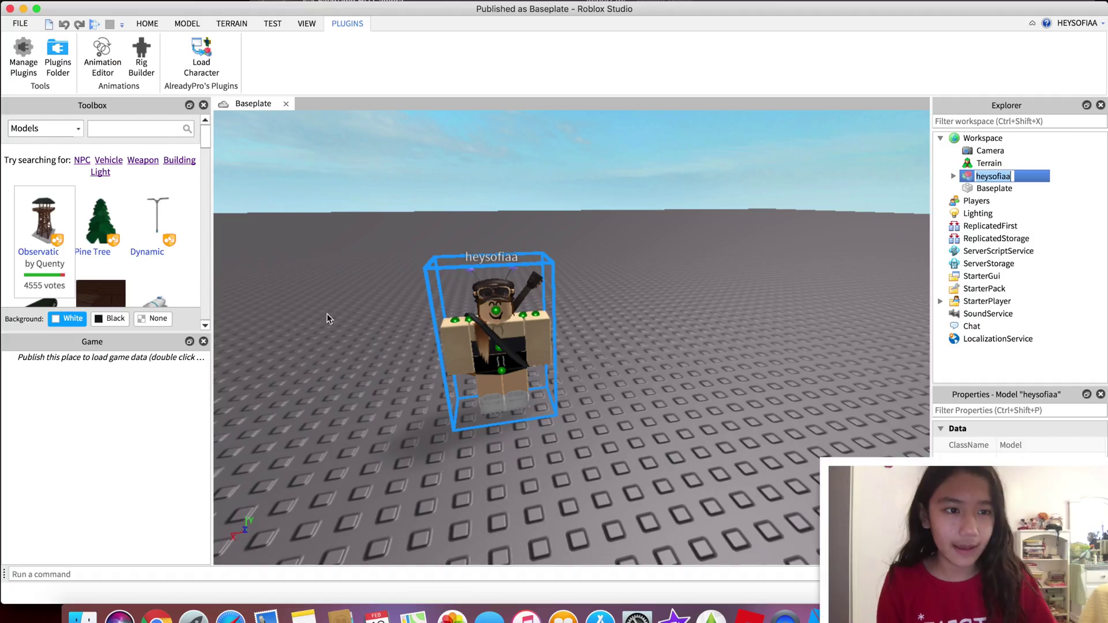
right_click(967, 179)
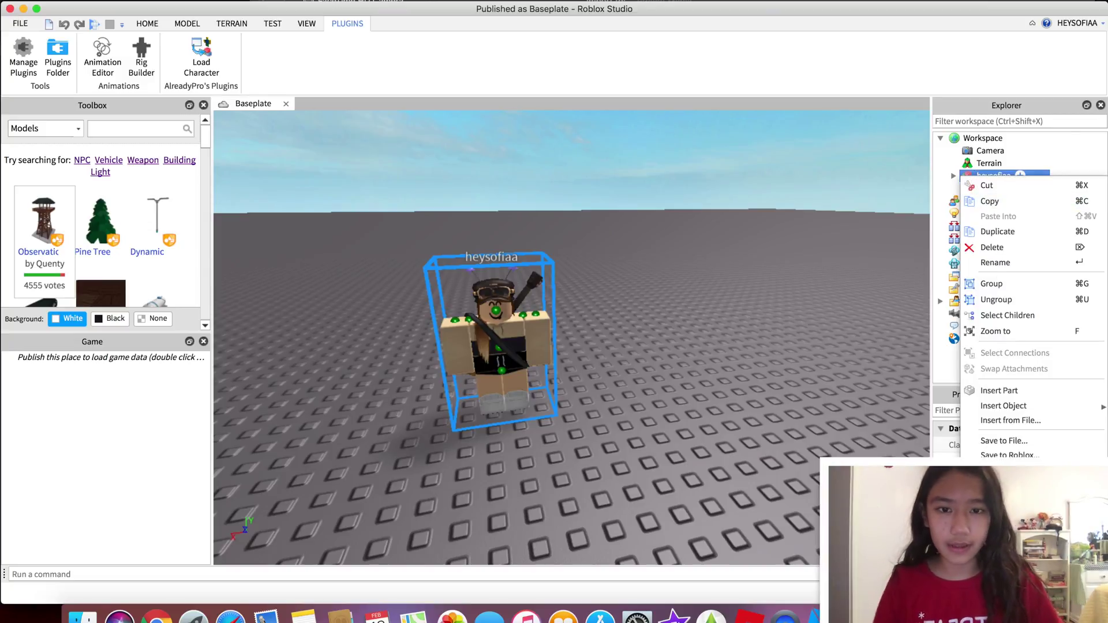
left_click(1008, 440)
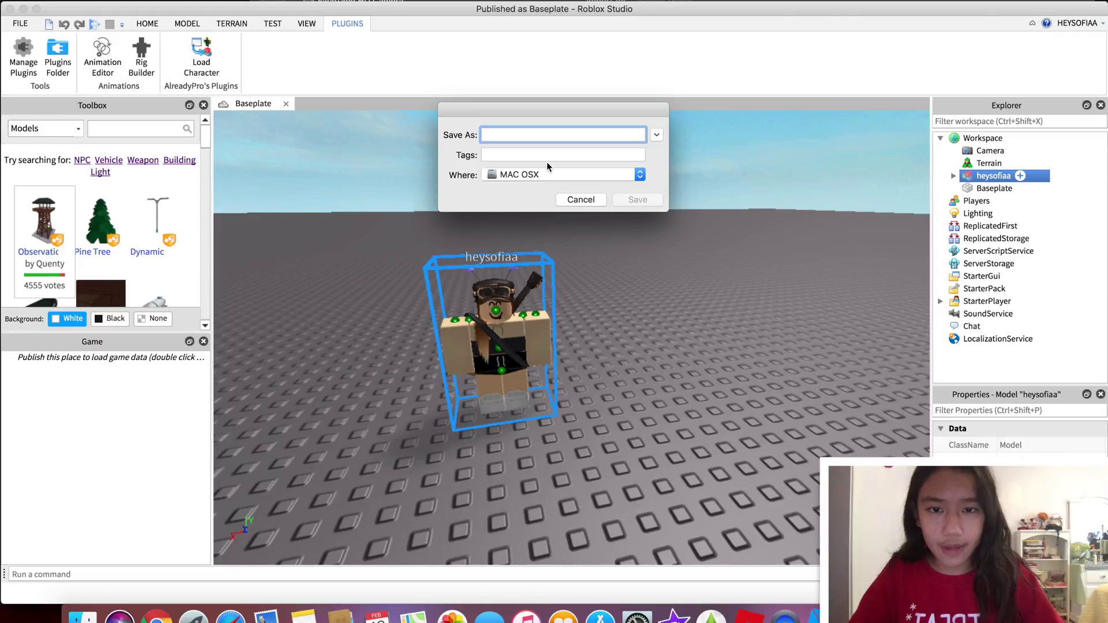
Save the character file to the Roblox Stuff folder, named with the creator's first name in possessive form followed by "gfx 2"
type("hey")
key("BackSpace")
key("BackSpace")
key("BackSpace")
type("sofia's gfx 2")
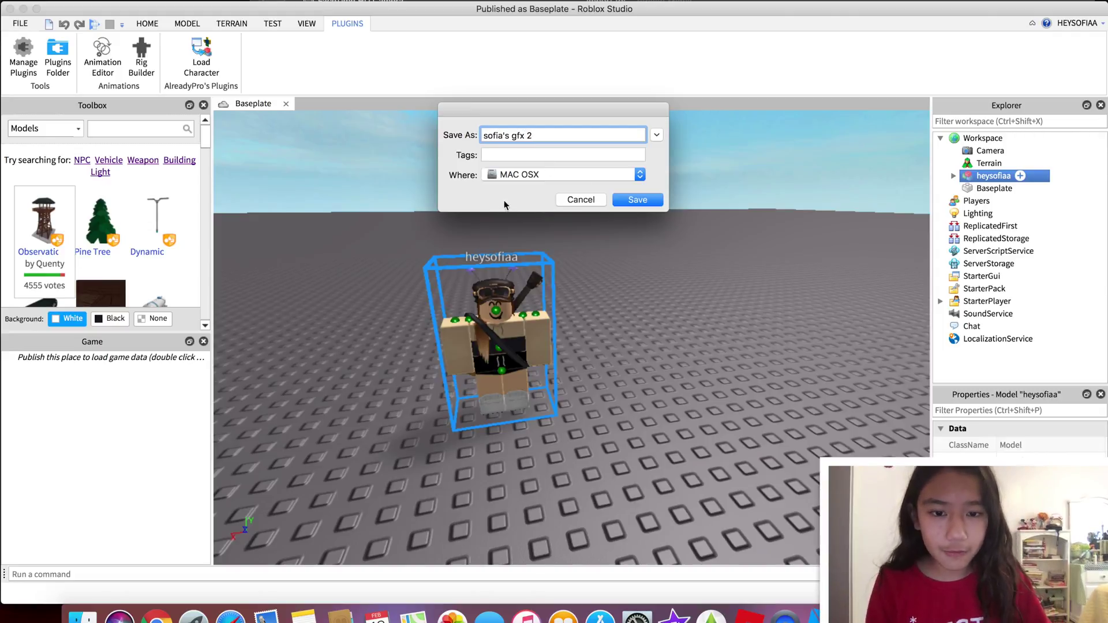
left_click(511, 175)
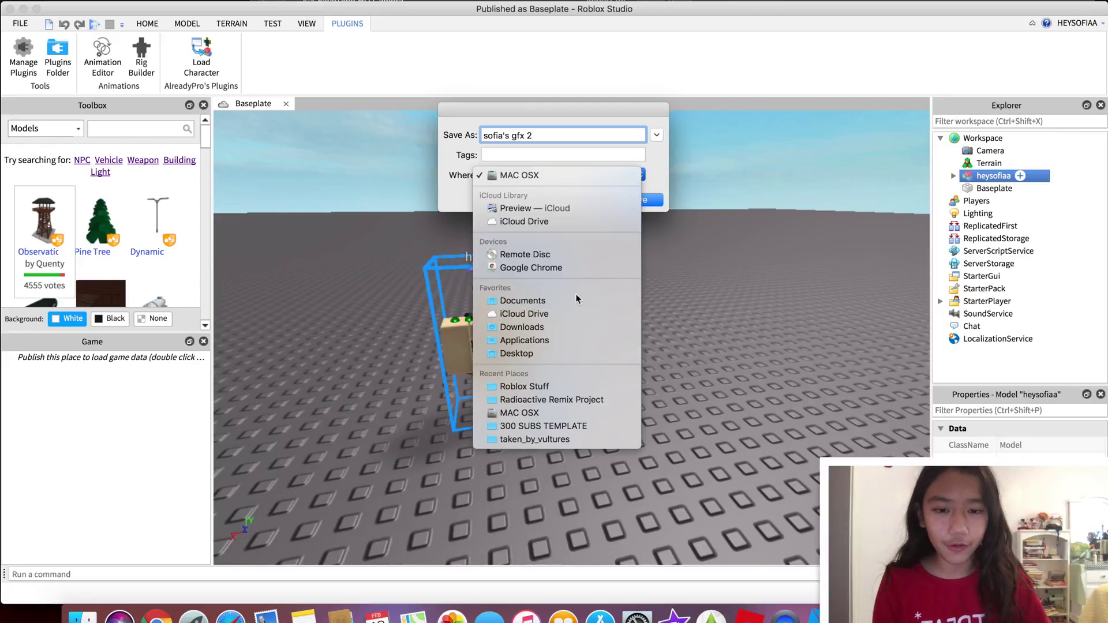
left_click(524, 387)
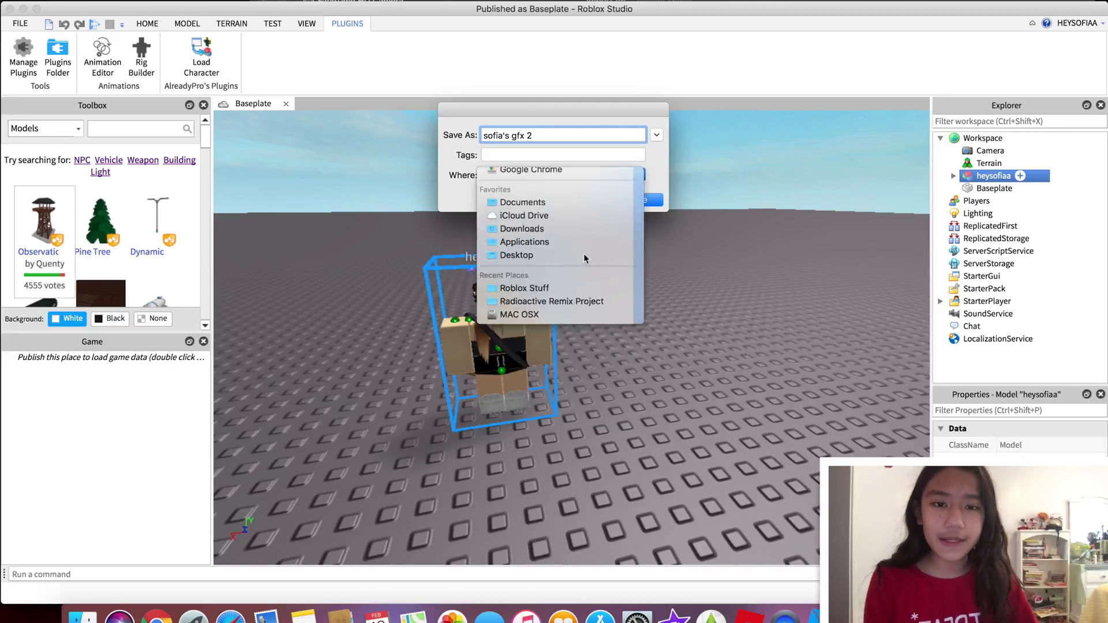
left_click(637, 199)
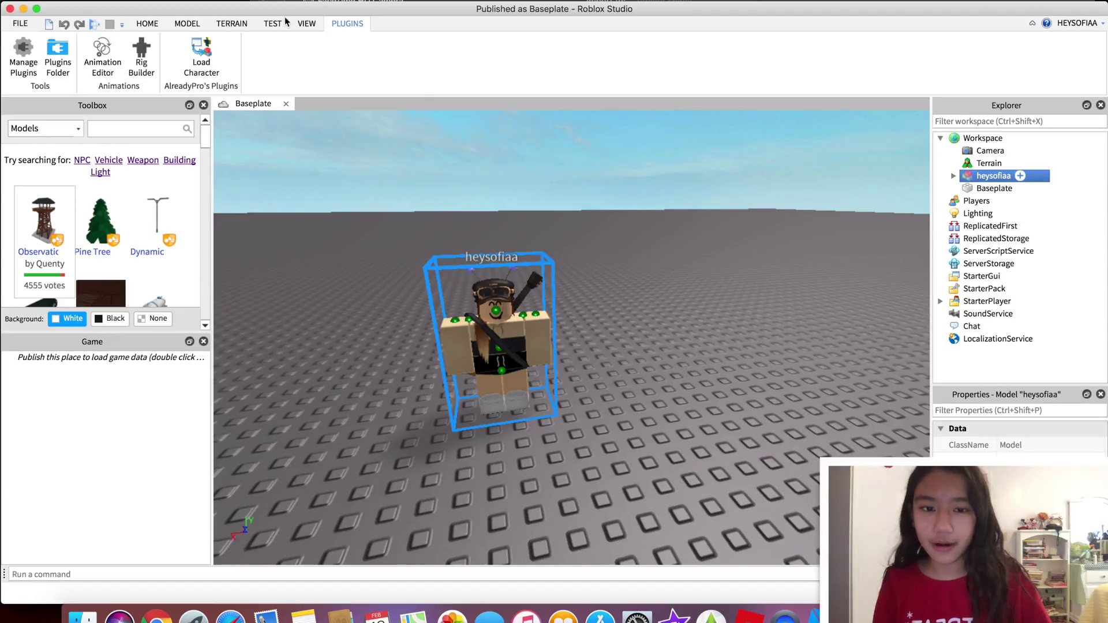
Close the Baseplate place and Roblox Studio without saving the changes
left_click(10, 8)
left_click(521, 319)
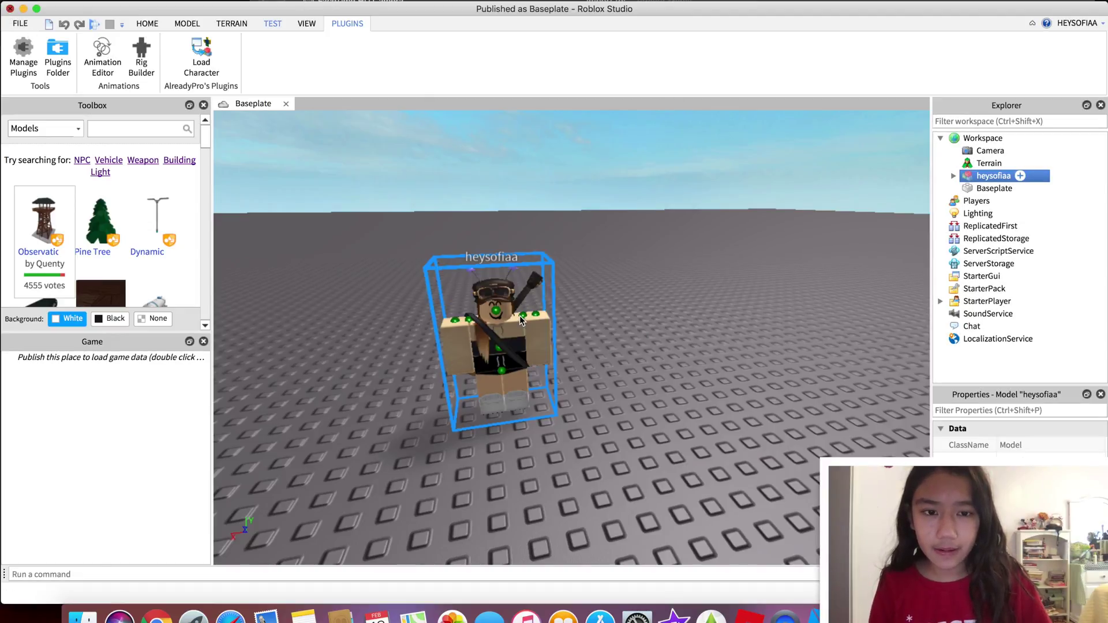
left_click(629, 218)
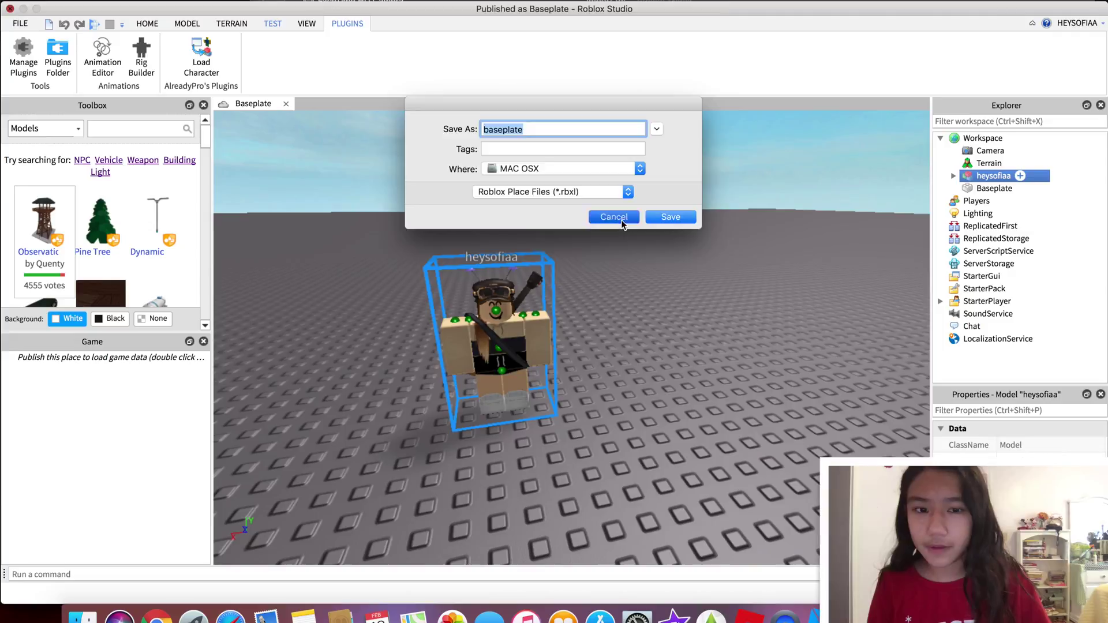
left_click(10, 8)
left_click(573, 320)
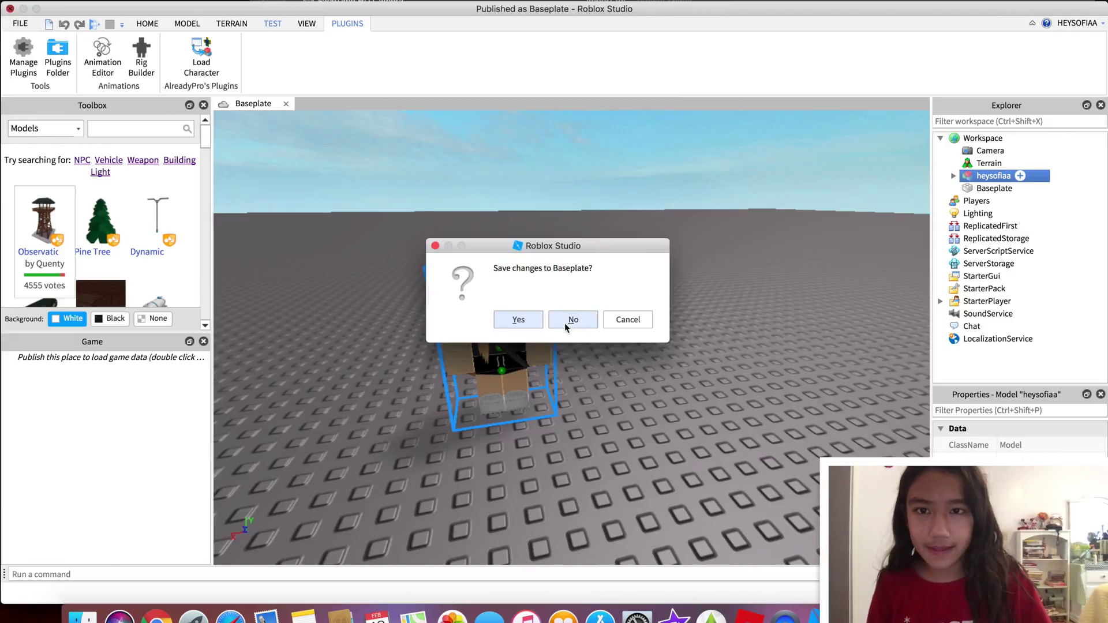
left_click(352, 27)
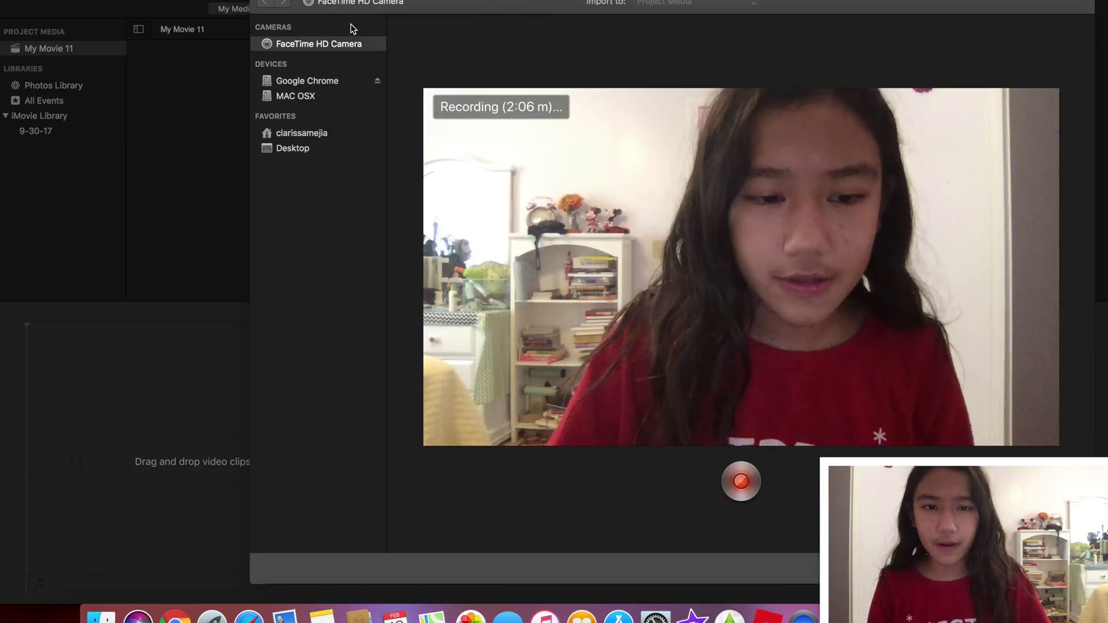
Search the Mac for "Blender", launch Blender, dismiss its splash screen and make the window full screen
left_click(109, 603)
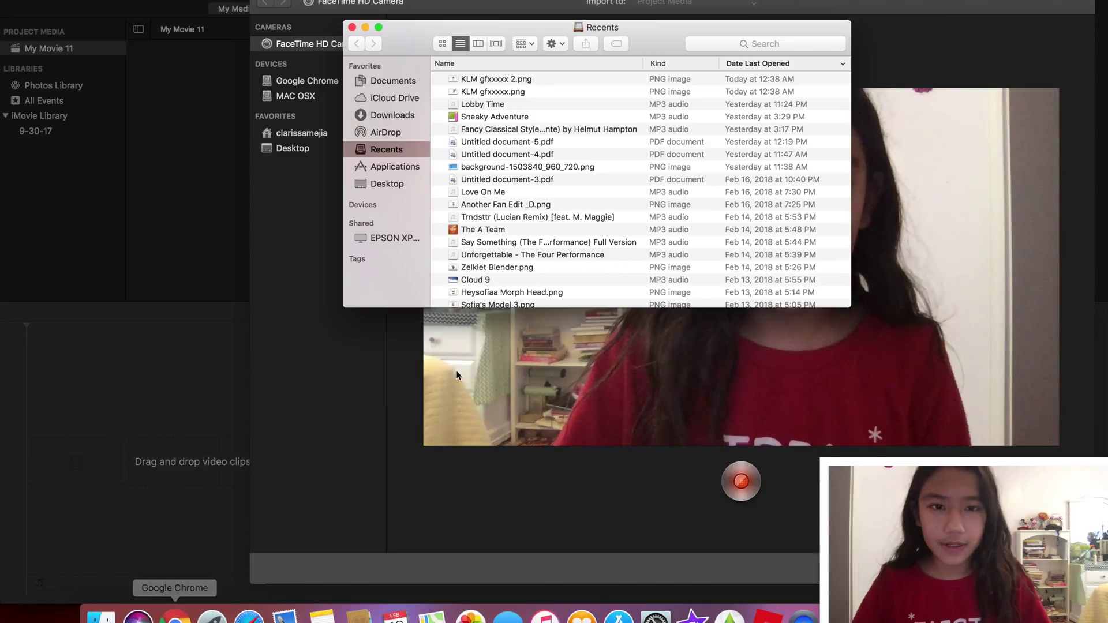
left_click(360, 183)
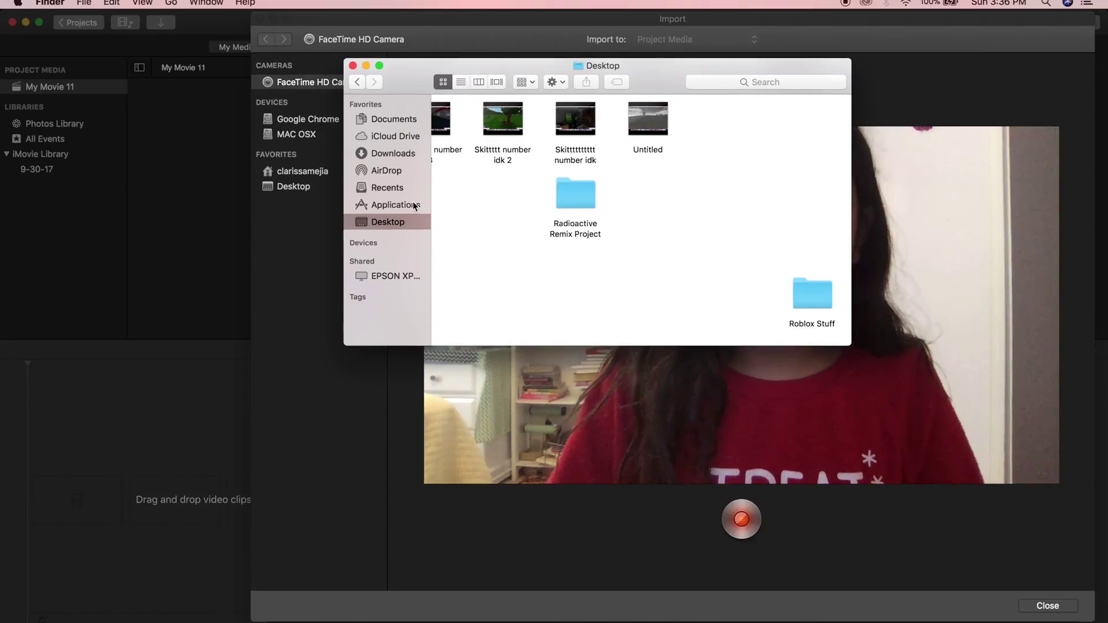
left_click(388, 166)
left_click(771, 43)
type("Blender")
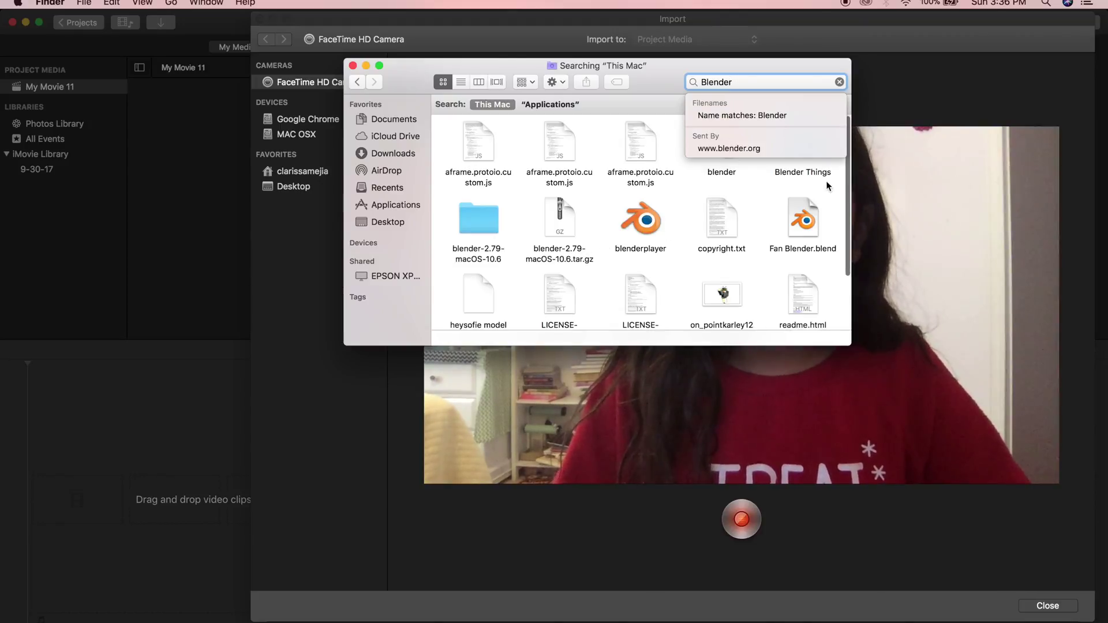
left_click(628, 99)
double_click(721, 143)
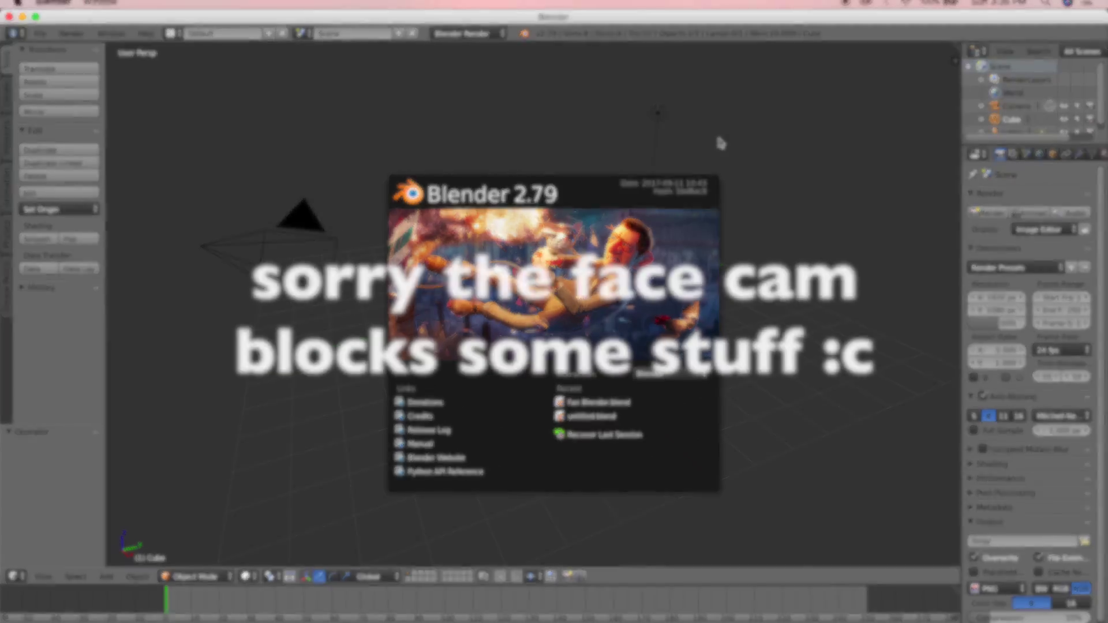
left_click(788, 184)
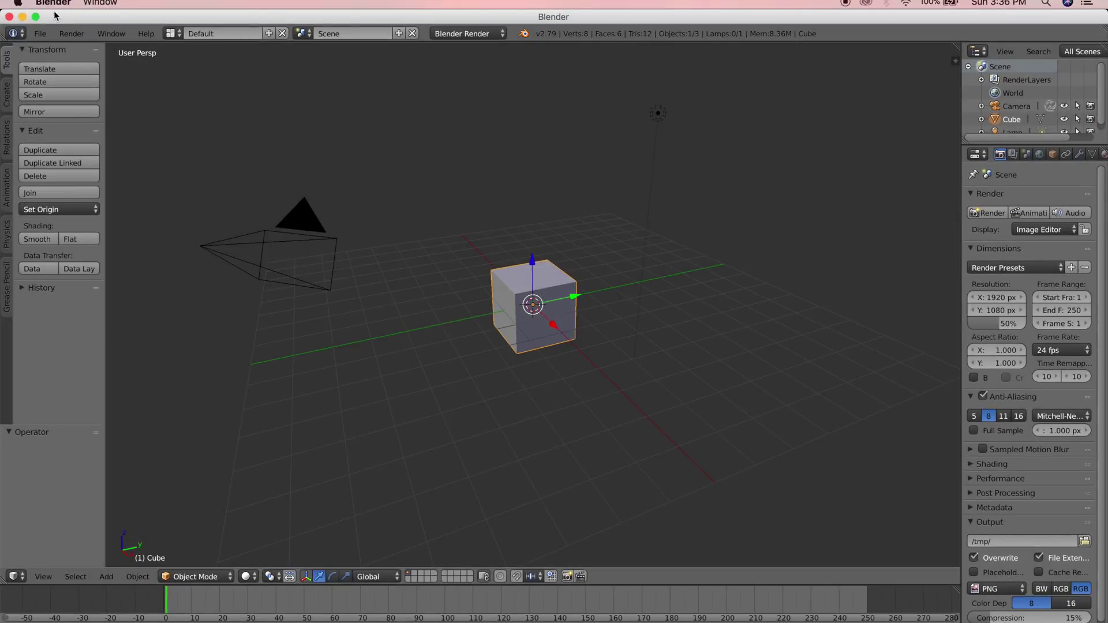
left_click(35, 16)
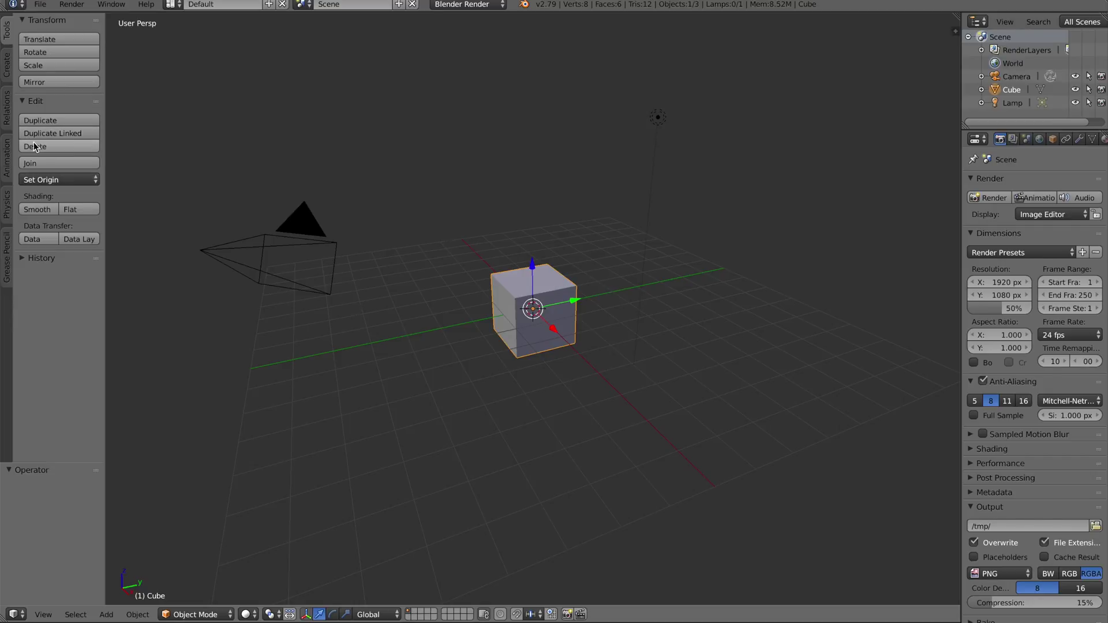
Delete the default cube from the Blender scene
left_click(66, 152)
left_click(63, 149)
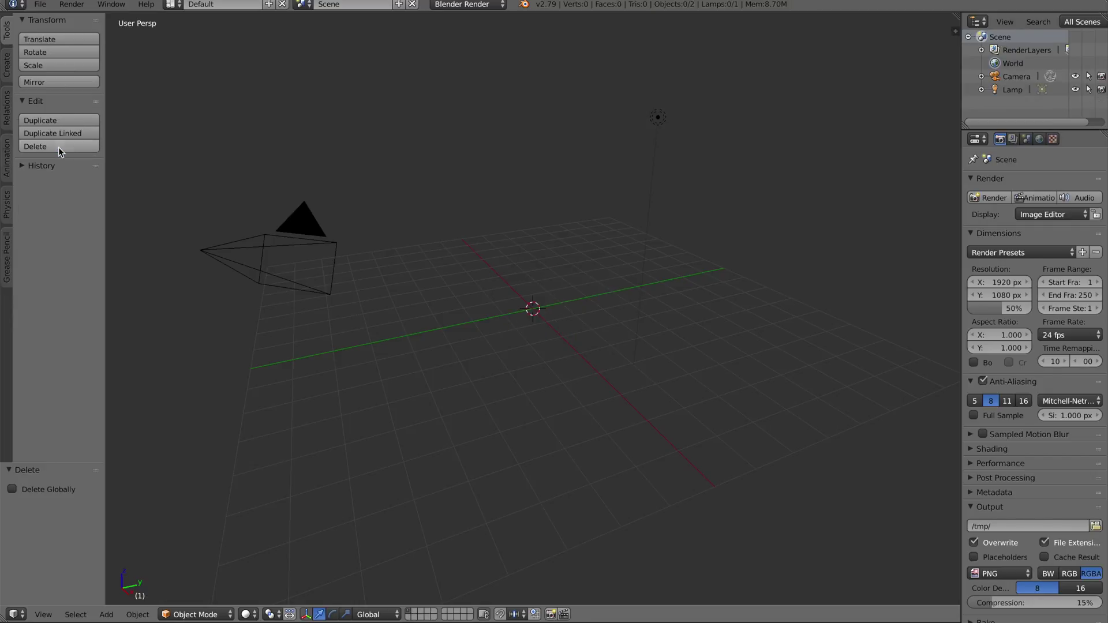
left_click(209, 136)
Import the creator's "gfx 2" OBJ file from the Roblox Stuff folder on the Desktop as a Wavefront (.obj) model
left_click(41, 4)
left_click(40, 4)
left_click(40, 4)
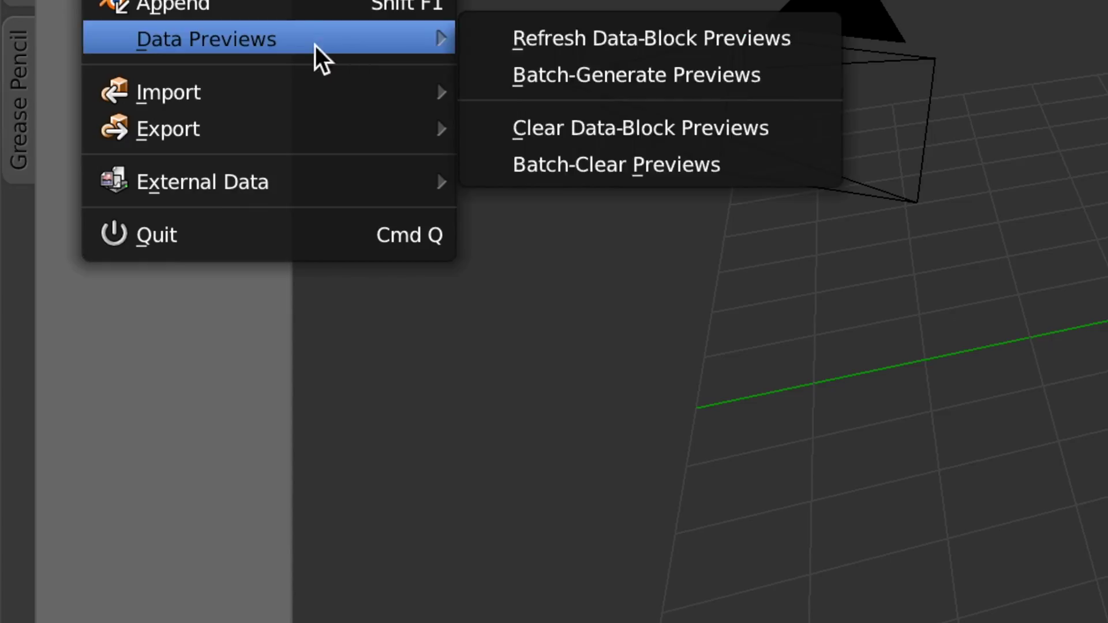
mouse_move(100, 256)
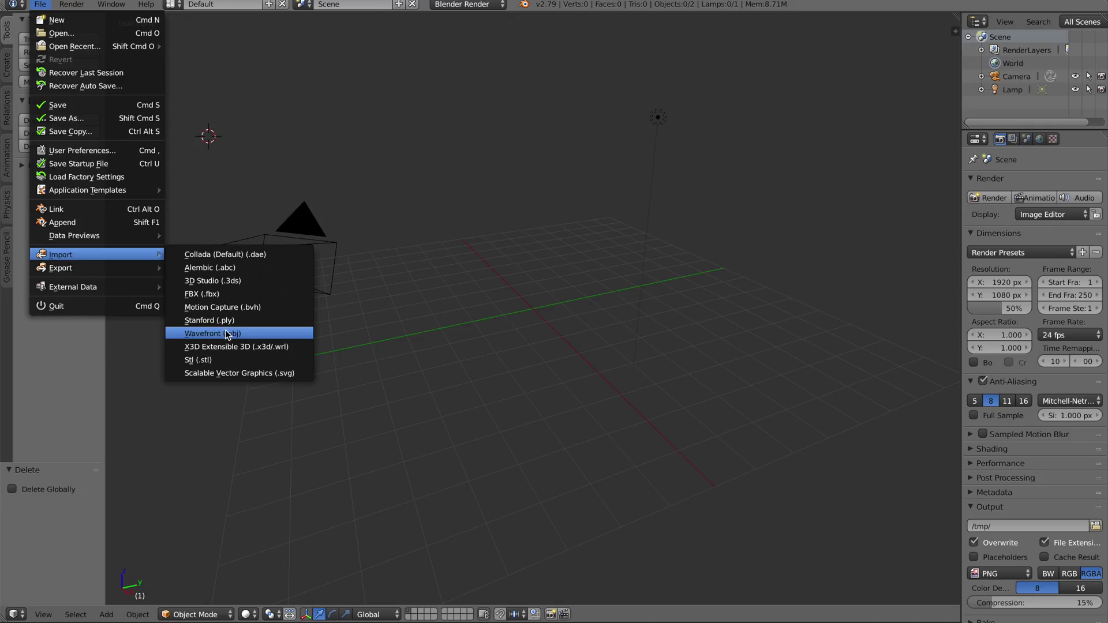
left_click(608, 311)
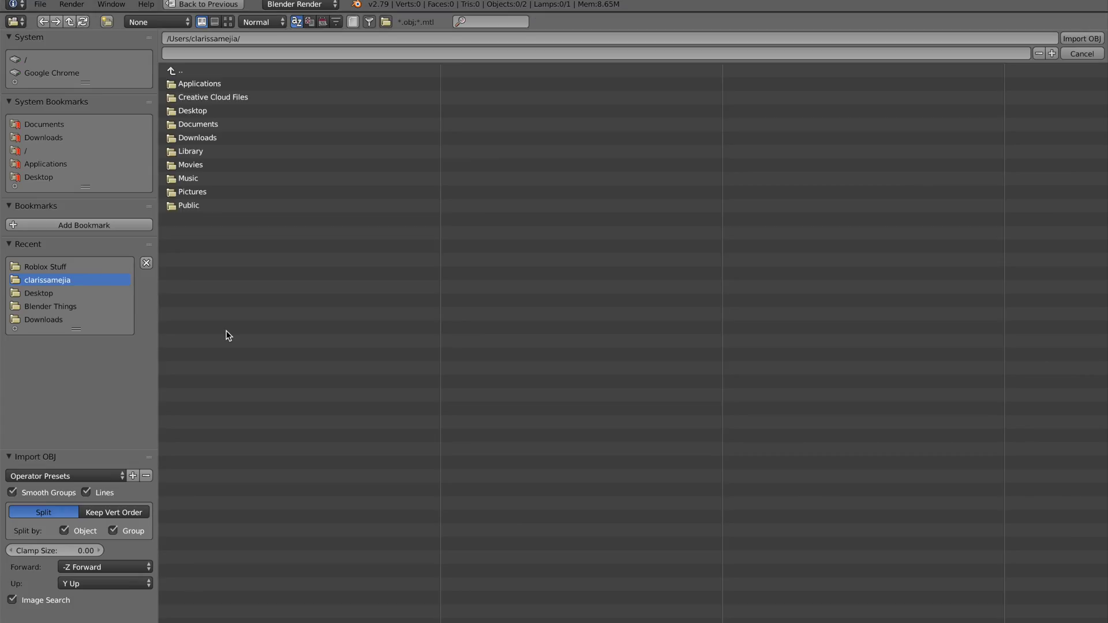
left_click(262, 109)
left_click(289, 96)
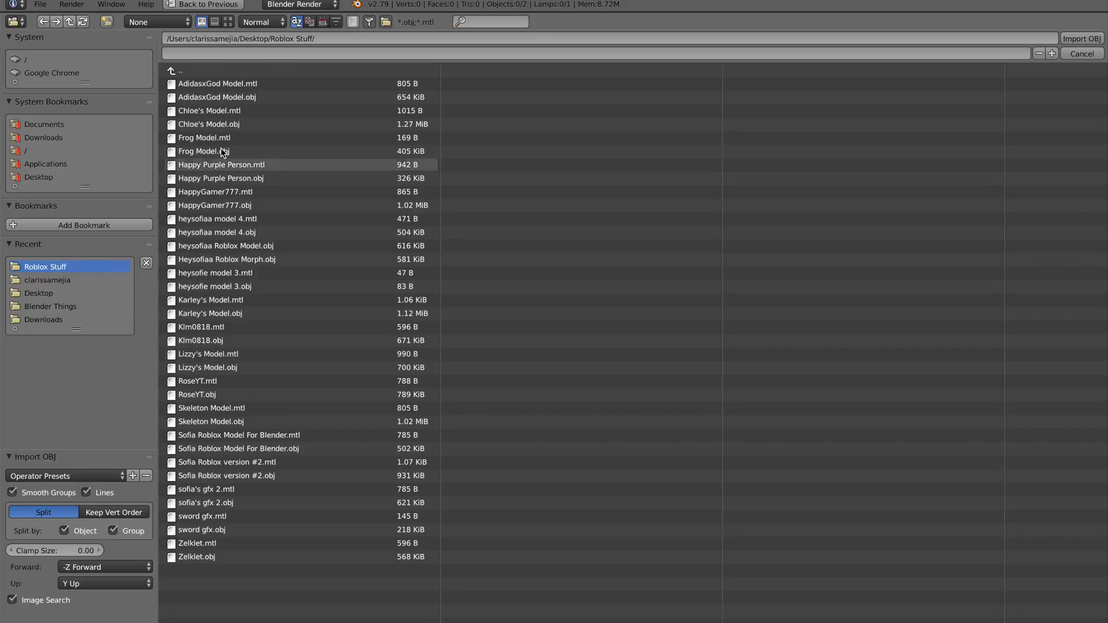
double_click(242, 502)
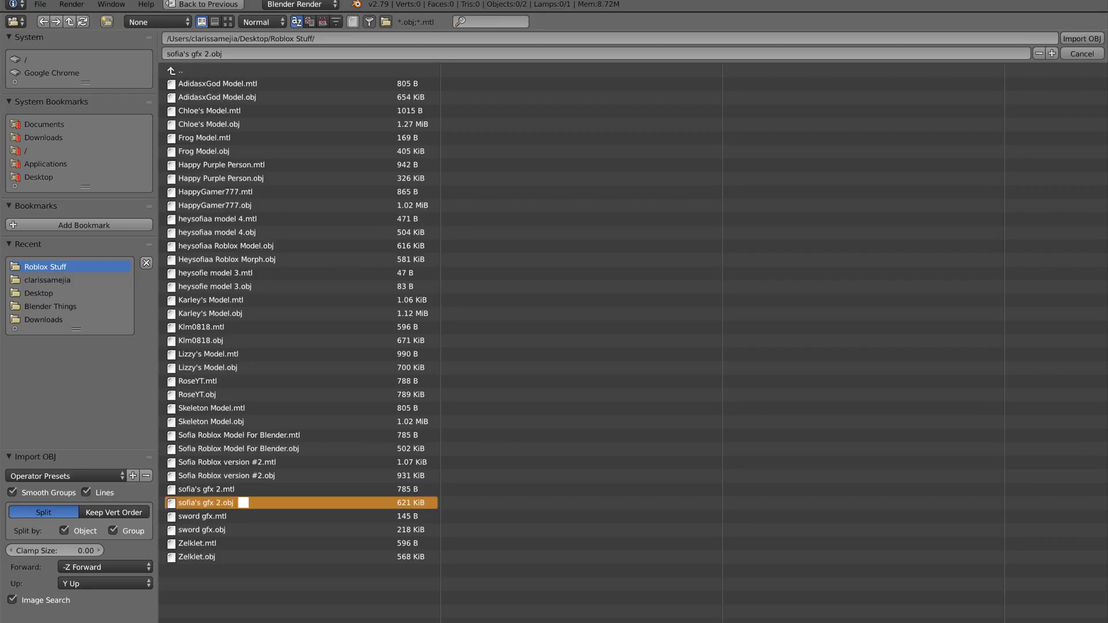
Rotate the imported character -120° about the Z axis and move it about 0.28 along X
left_click(332, 615)
mouse_move(571, 328)
left_mouse_down()
mouse_move(517, 326)
mouse_move(577, 323)
left_mouse_up()
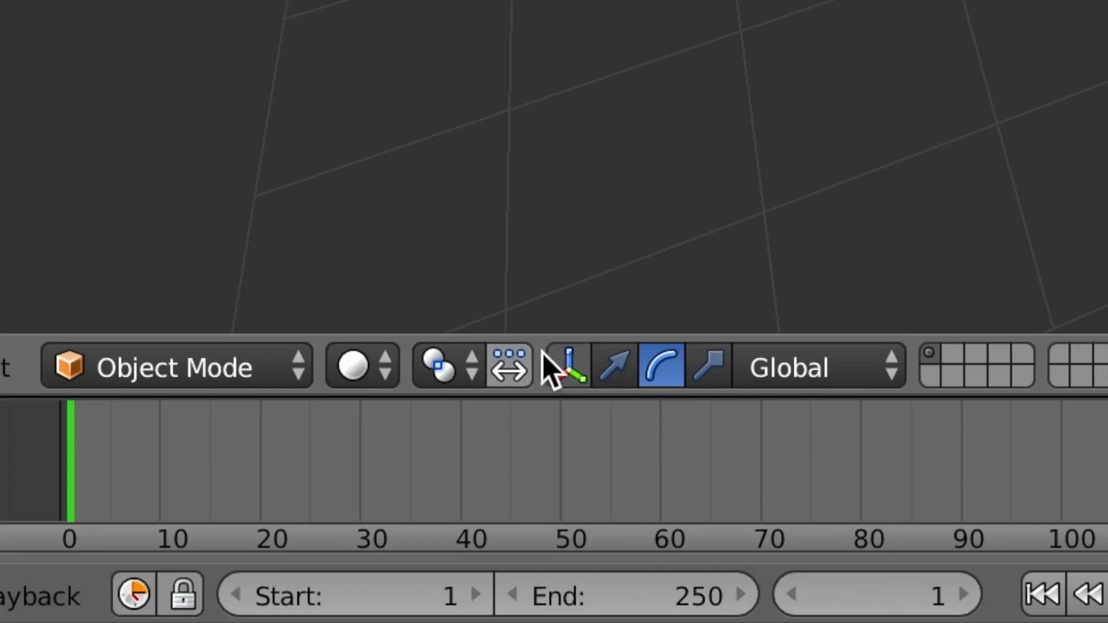
left_click(304, 613)
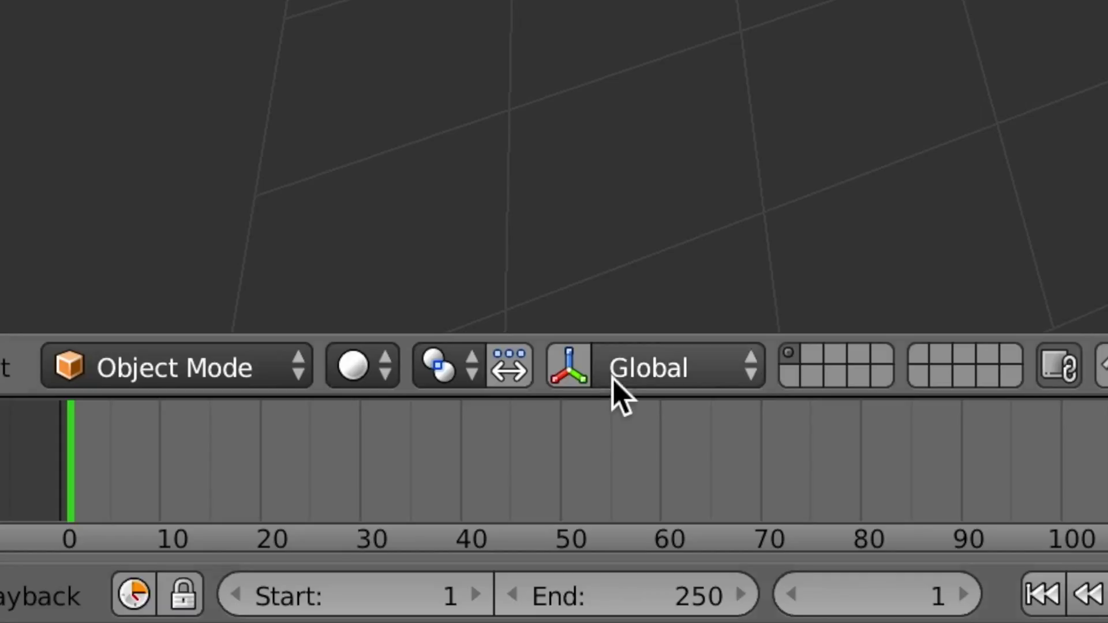
left_click(568, 375)
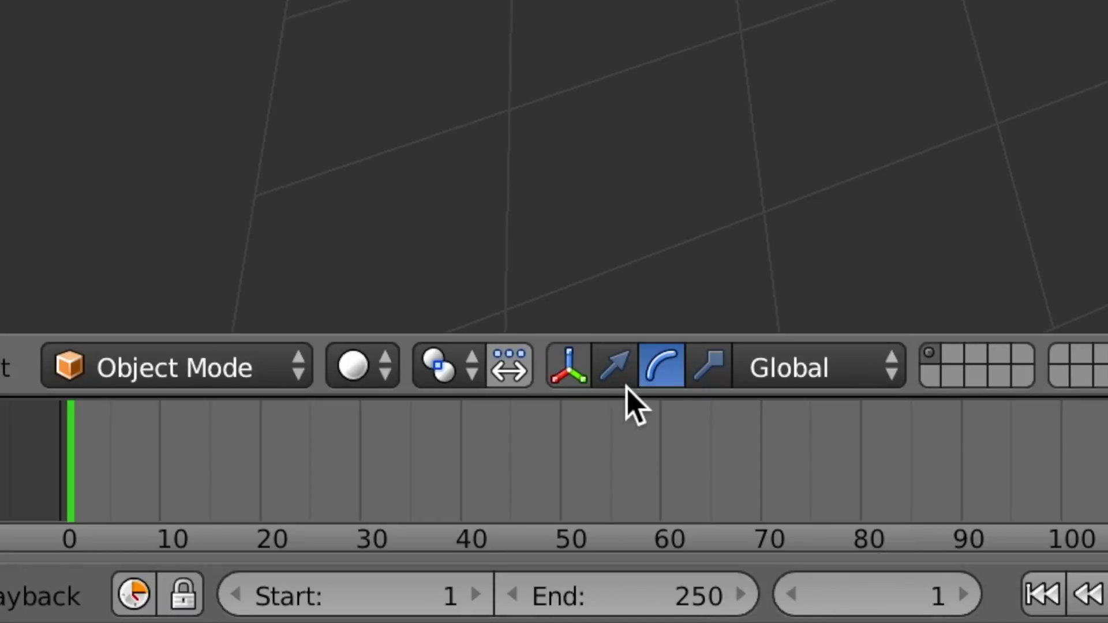
left_click(616, 369)
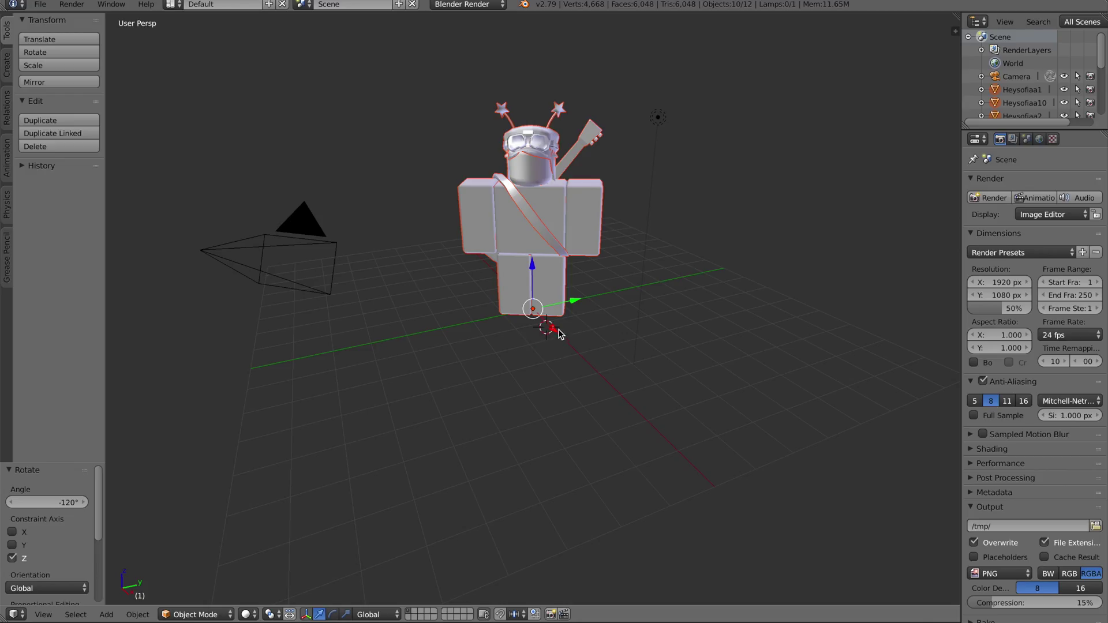
mouse_move(559, 334)
left_mouse_down()
mouse_move(585, 380)
mouse_move(560, 346)
left_mouse_up()
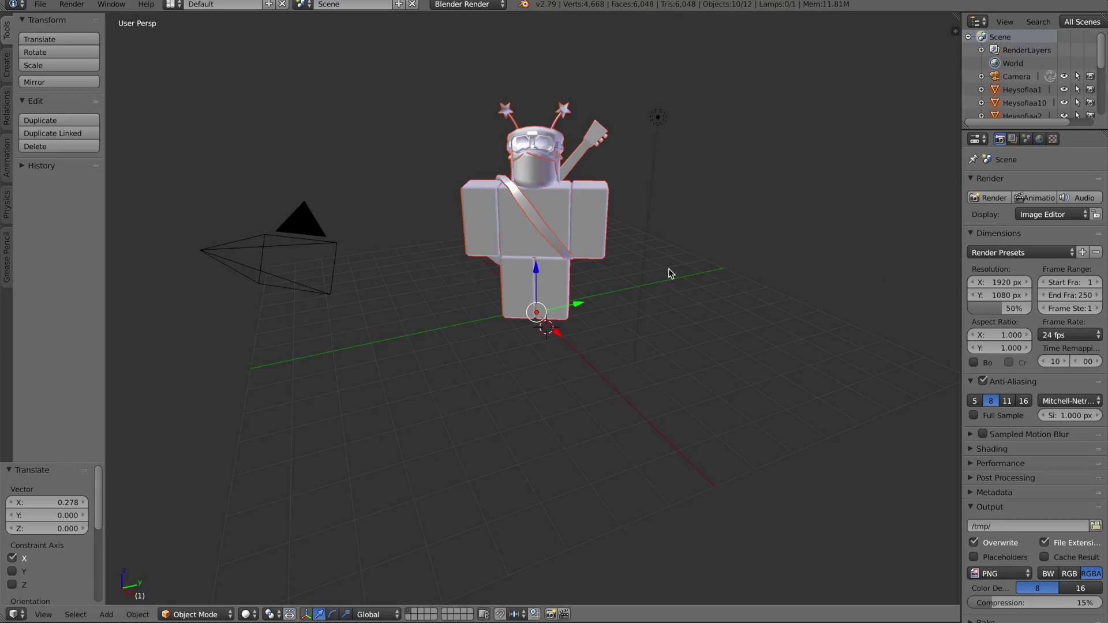
Enable Ambient Occlusion and Textured Solid in the 3D viewport's shading settings
left_click(955, 32)
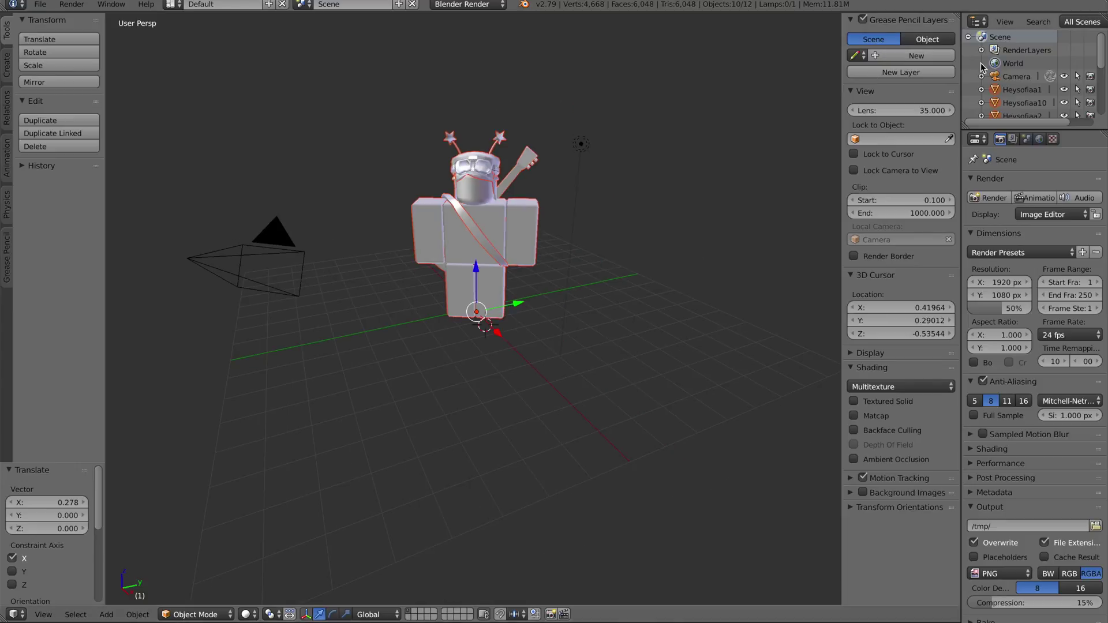
left_click_drag(840, 85, 946, 46)
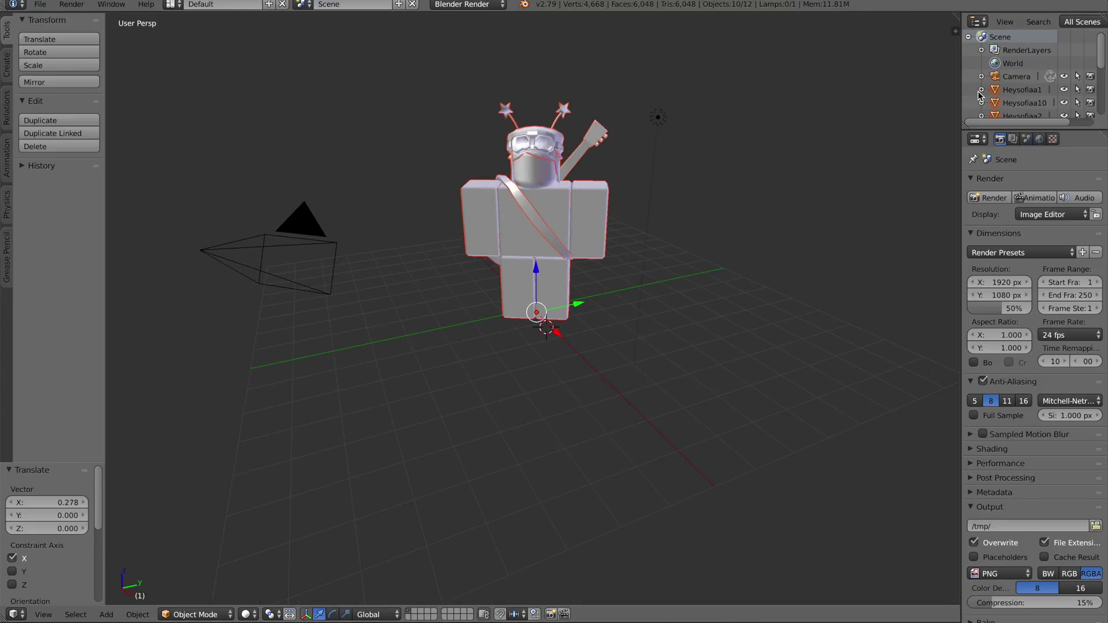
left_click(951, 29)
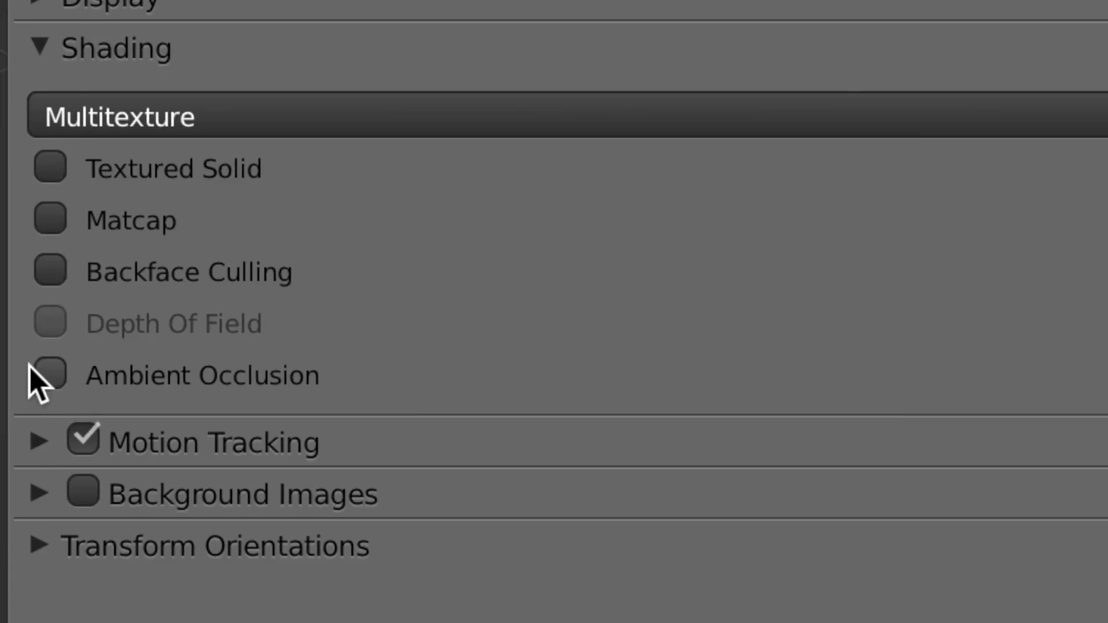
left_click(46, 375)
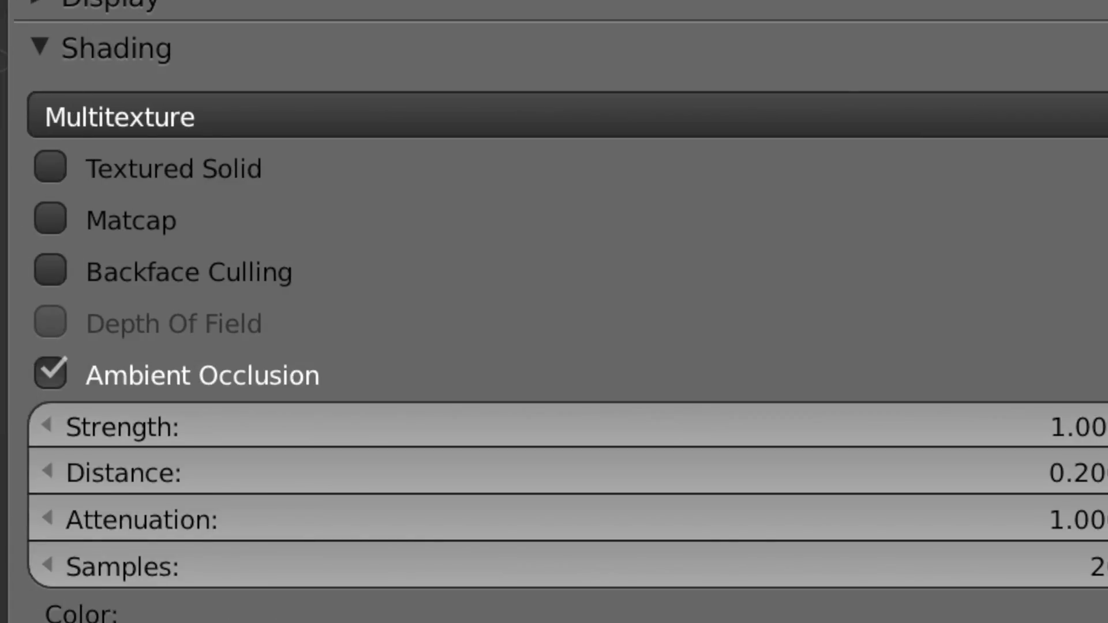
left_click(57, 180)
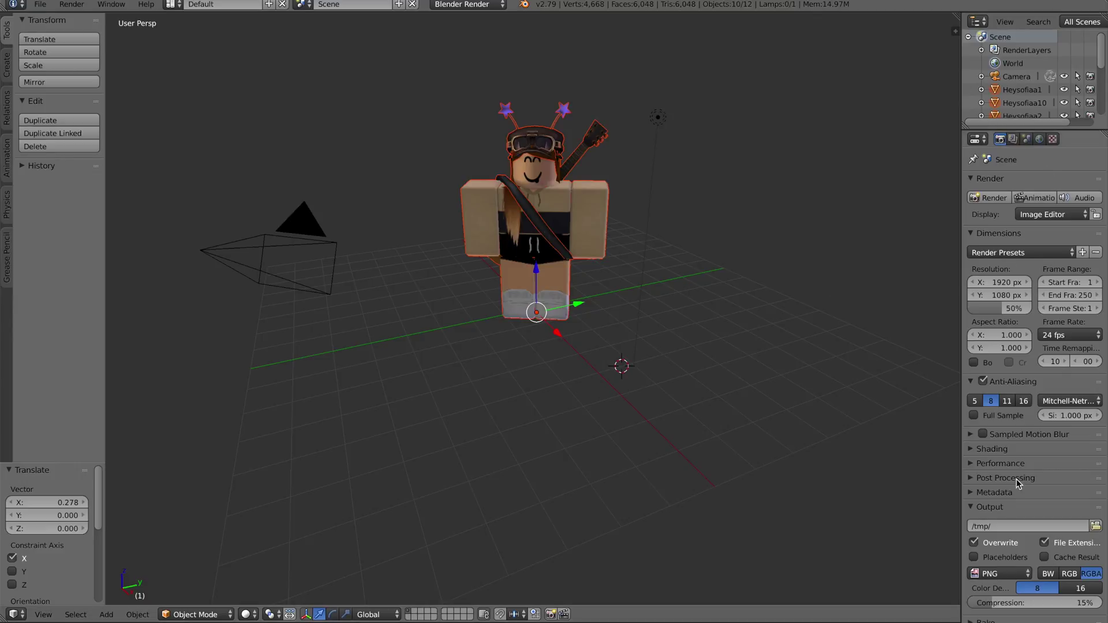
Enable Ambient Occlusion, Environment Lighting and Indirect Lighting for the world
left_click(1038, 139)
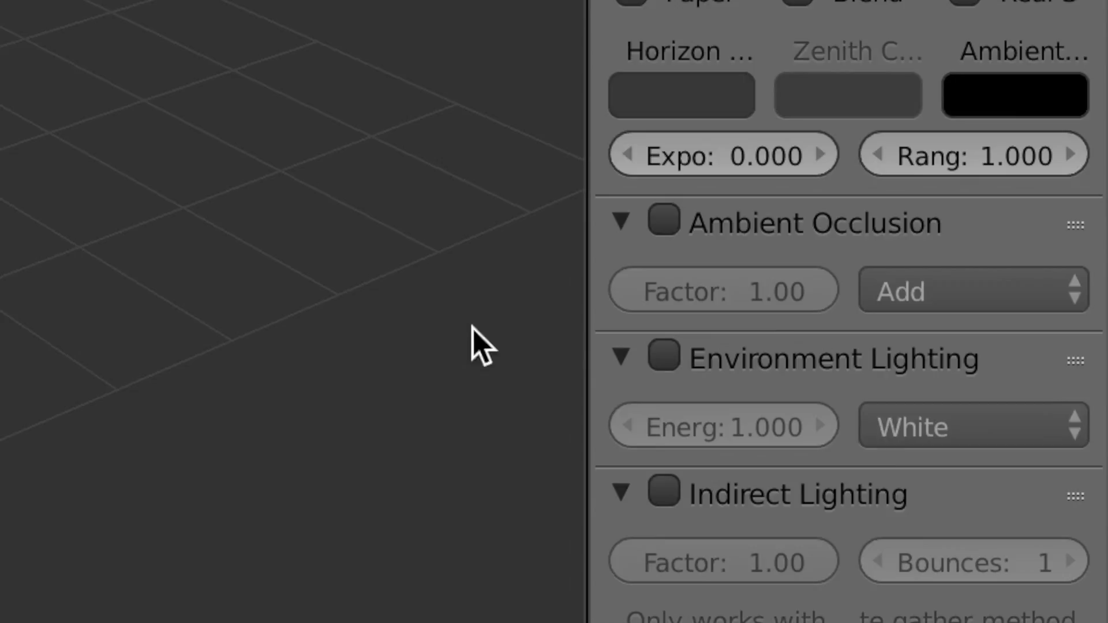
left_click(666, 232)
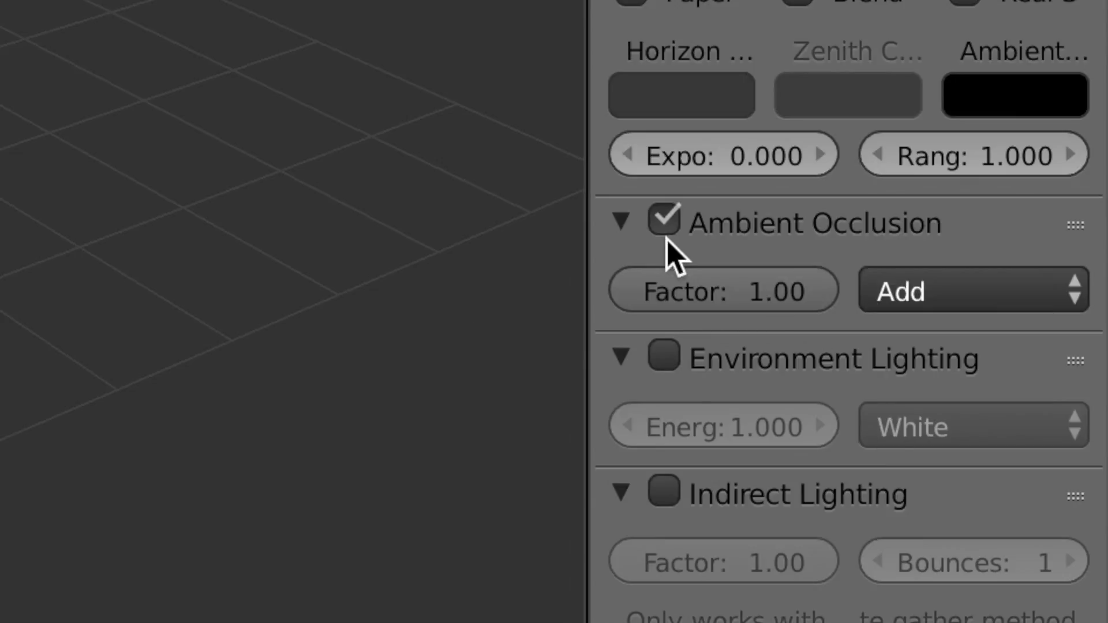
left_click(665, 356)
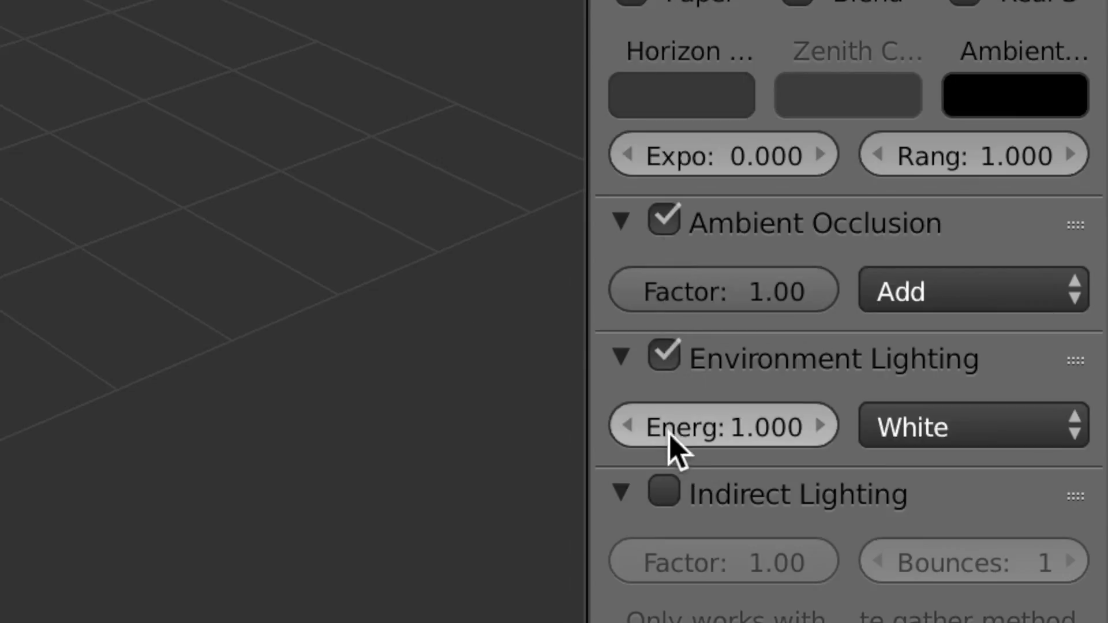
left_click(664, 491)
Set the render shading's Alpha option from Sky to Transparent
left_click(1000, 139)
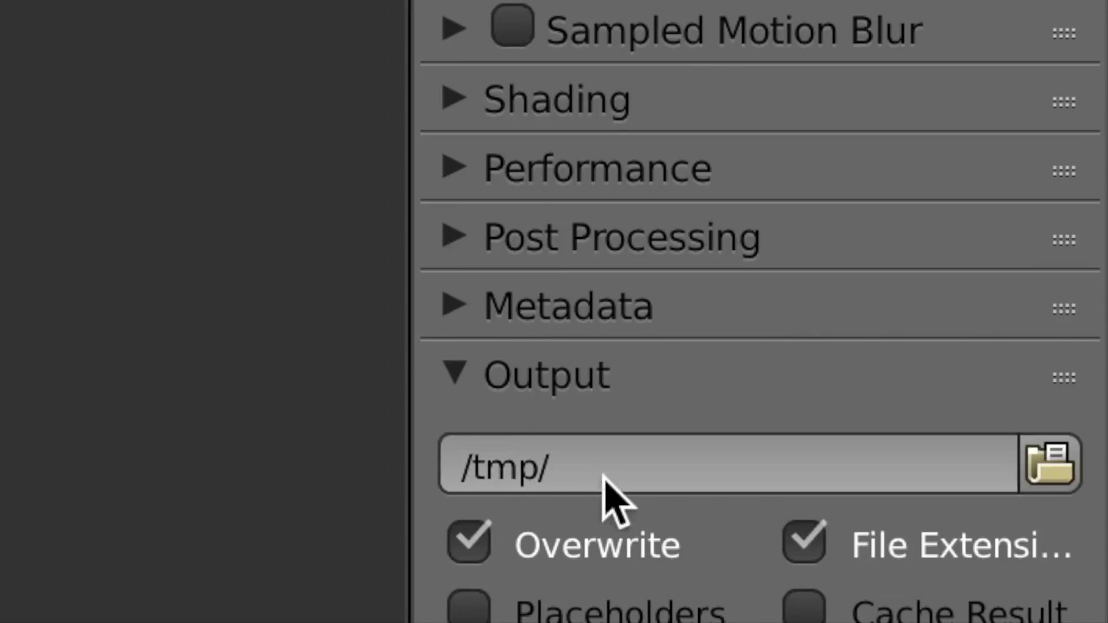
left_click(556, 99)
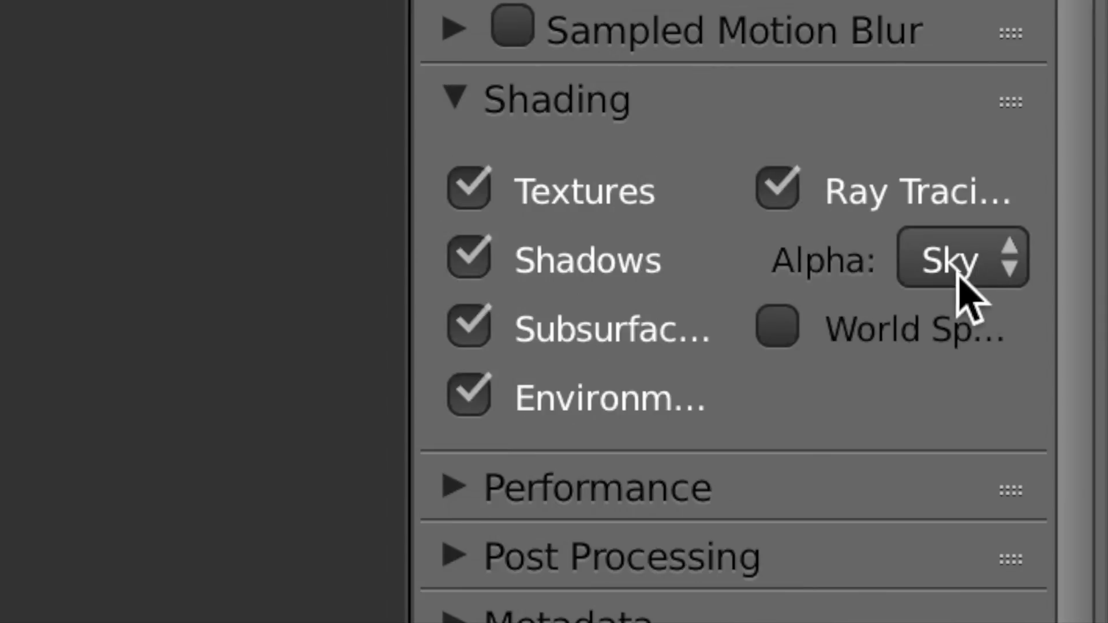
left_click(975, 275)
left_click(846, 118)
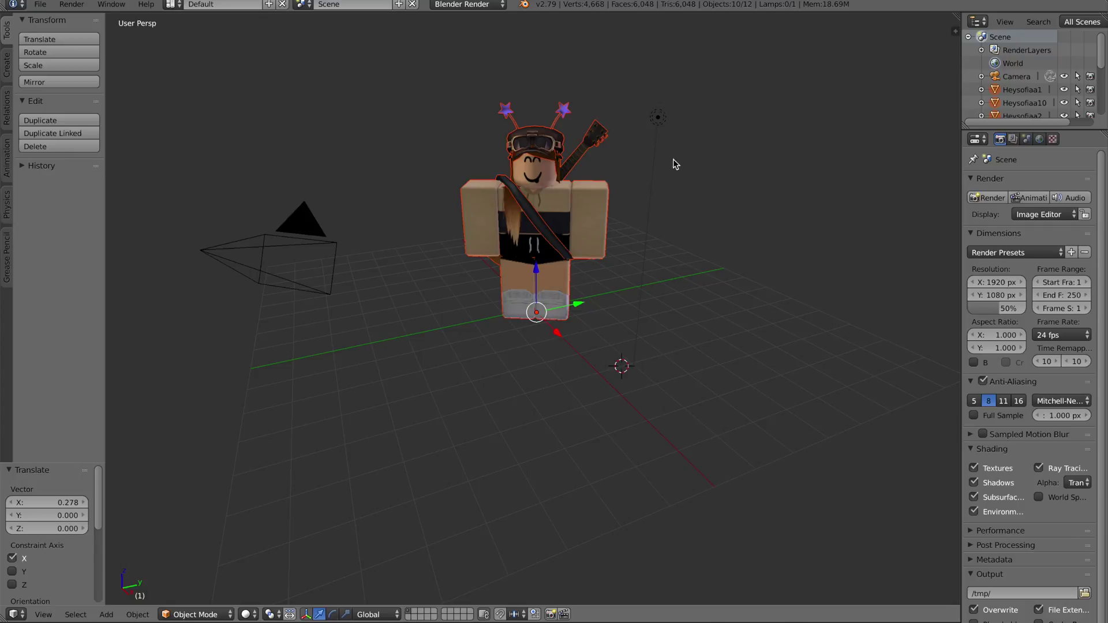
Deselect the whole character, select only its left arm on the guitar-neck side, and switch that arm to Edit Mode
key("a")
right_click(590, 206)
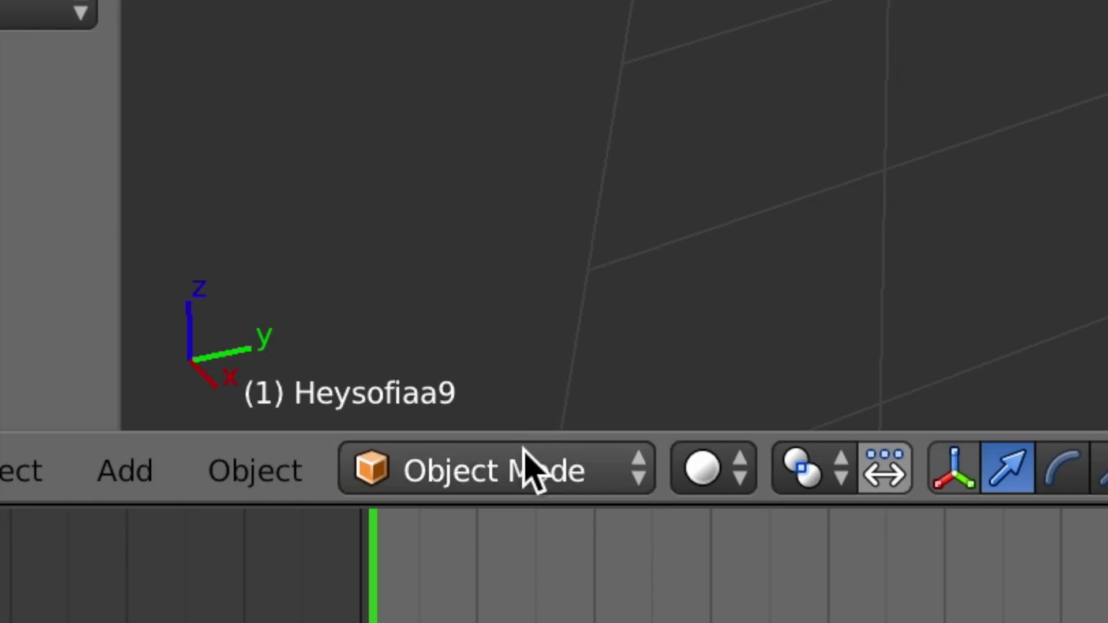
left_click(203, 614)
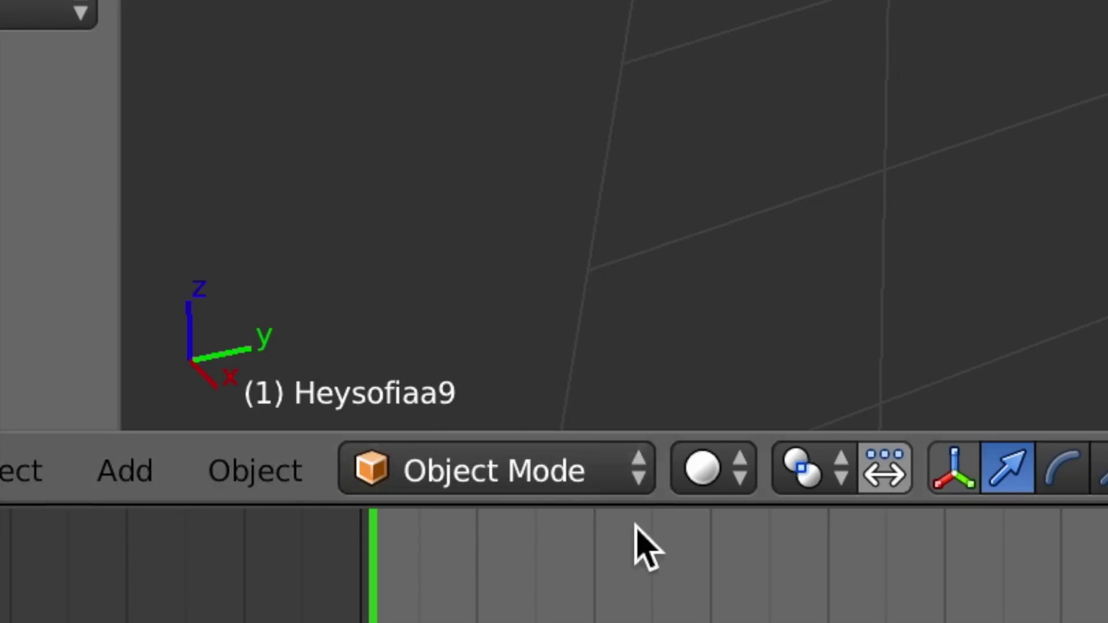
left_click(542, 473)
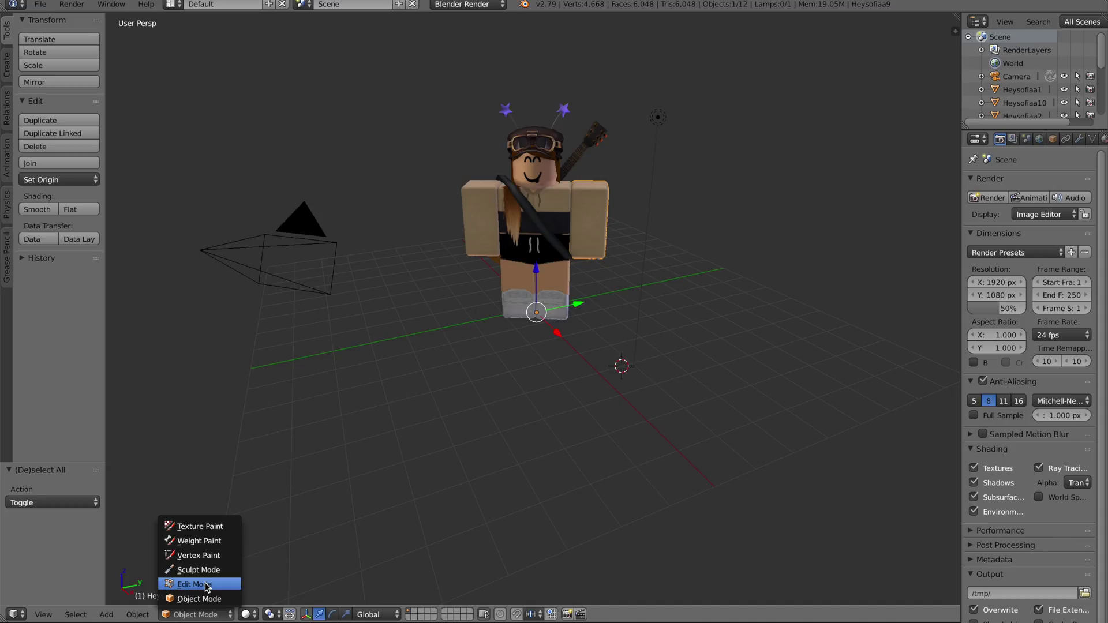
left_click(194, 584)
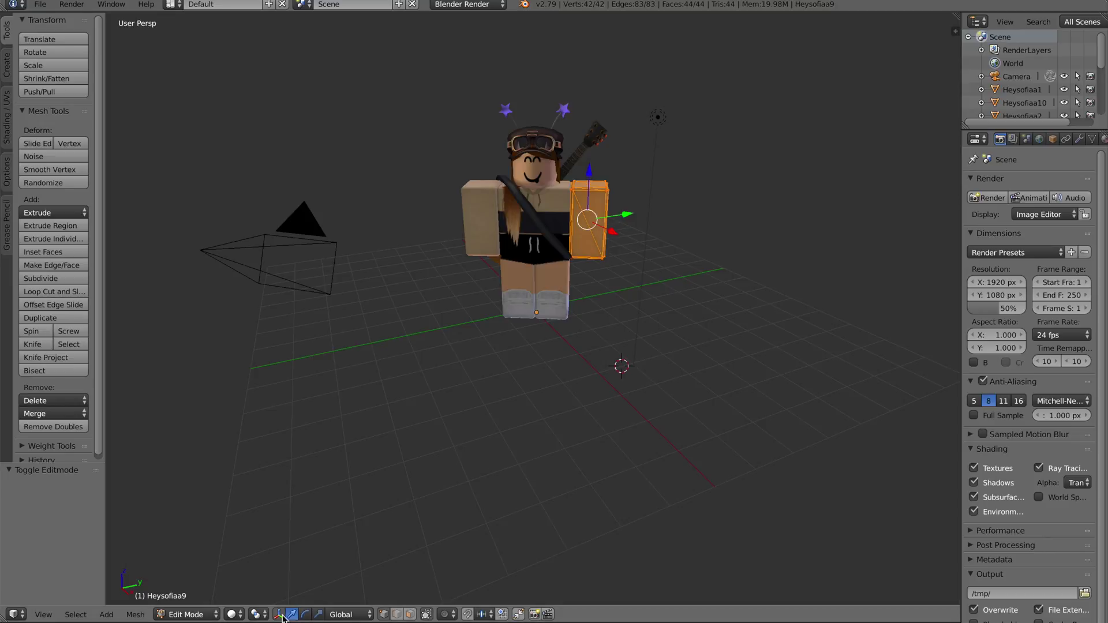
Pull the left arm away from the torso and rotate it into a tilted pose, including about -62° around Z
left_click(627, 220)
left_click_drag(629, 216, 597, 283)
left_click(305, 615)
left_click_drag(667, 225, 624, 222)
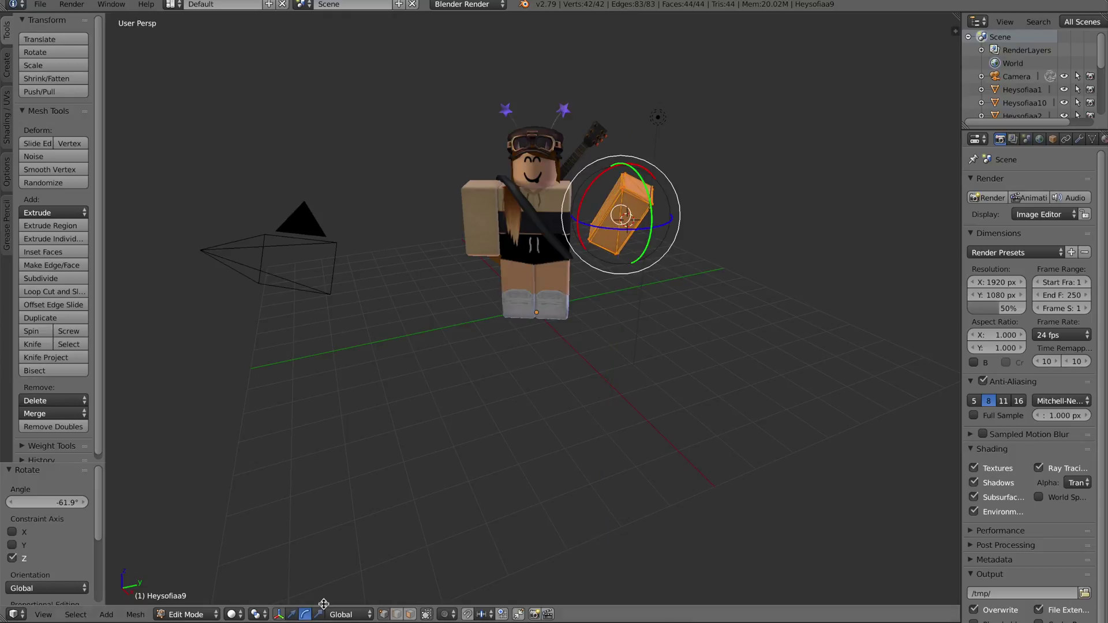
Raise the tilted left arm and bring it in to the shoulder as a wave, ending with a move of about 0.44 up Z
left_click(292, 615)
left_click_drag(624, 171, 621, 137)
left_click_drag(661, 175, 640, 168)
left_click_drag(607, 131, 606, 115)
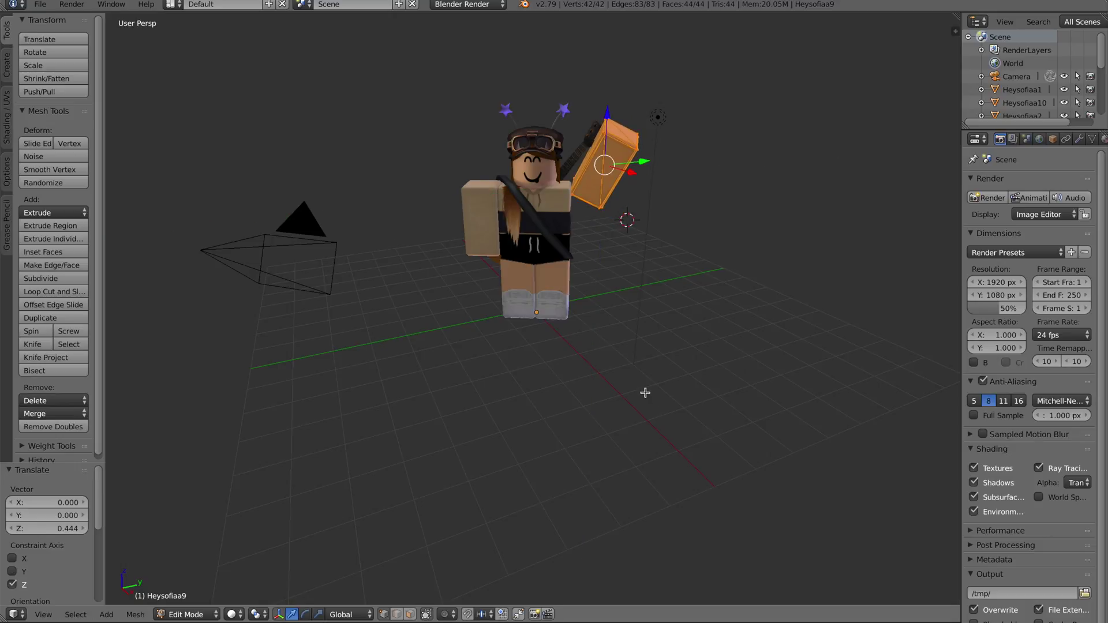
Adjust the raised arm's position against the shoulder, finishing with a free move of about 0.09, -0.21, -0.12 in X, Y, Z
middle_click_drag(646, 389, 635, 376)
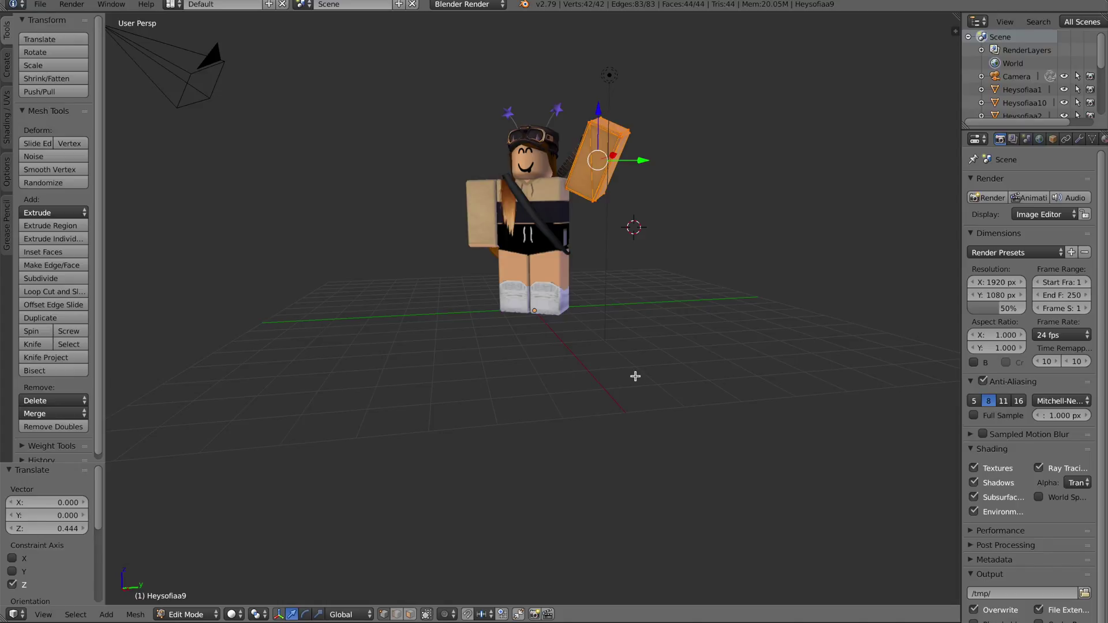
middle_click_drag(636, 376, 460, 376)
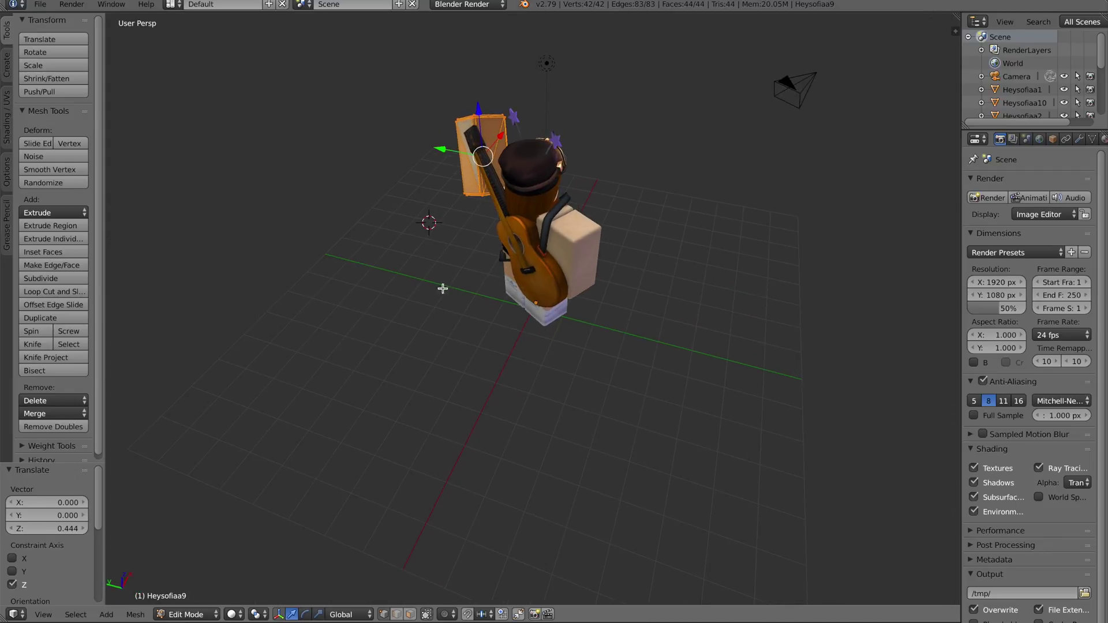
left_click_drag(440, 150, 451, 151)
middle_click_drag(469, 388, 637, 360)
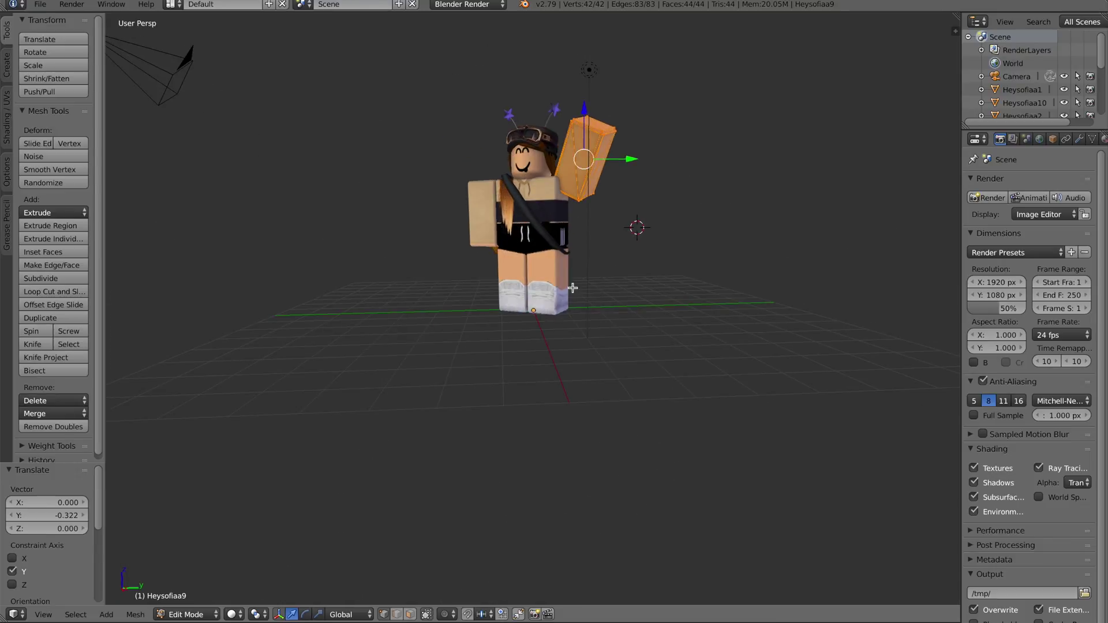
left_click_drag(630, 161, 638, 165)
middle_click_drag(638, 166, 635, 292)
key("g")
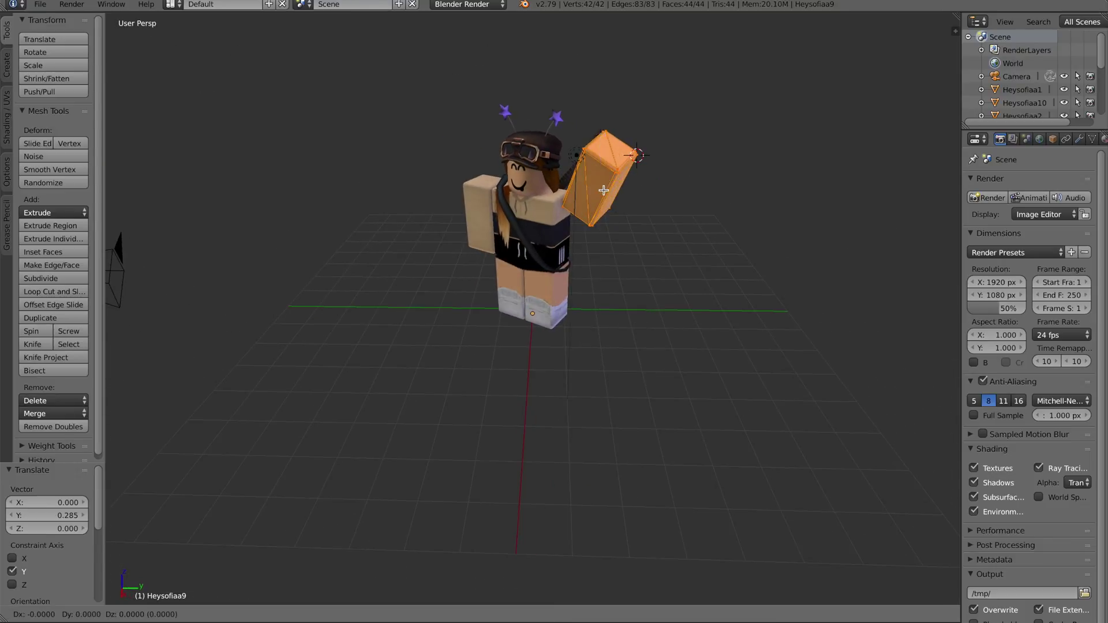
left_click(582, 374)
Nudge the raised arm to line up with the shoulder, including along X, and deselect its mesh
middle_click_drag(583, 373, 599, 356)
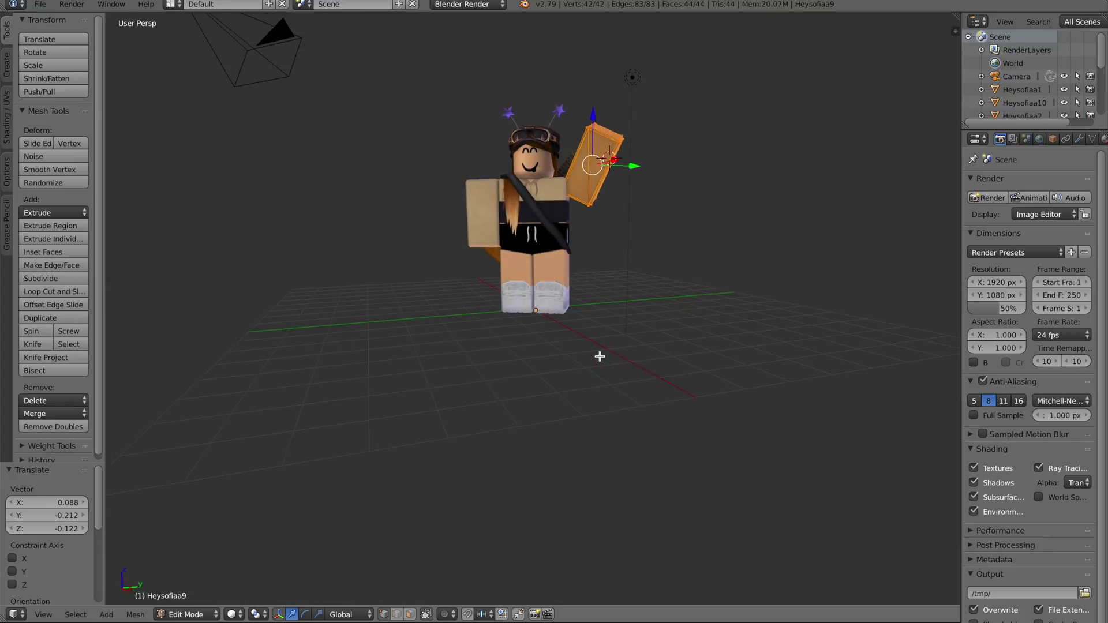
left_click_drag(609, 159, 616, 165)
middle_click_drag(616, 164, 647, 239)
left_click_drag(608, 217, 613, 220)
middle_click_drag(612, 220, 609, 282)
key("a")
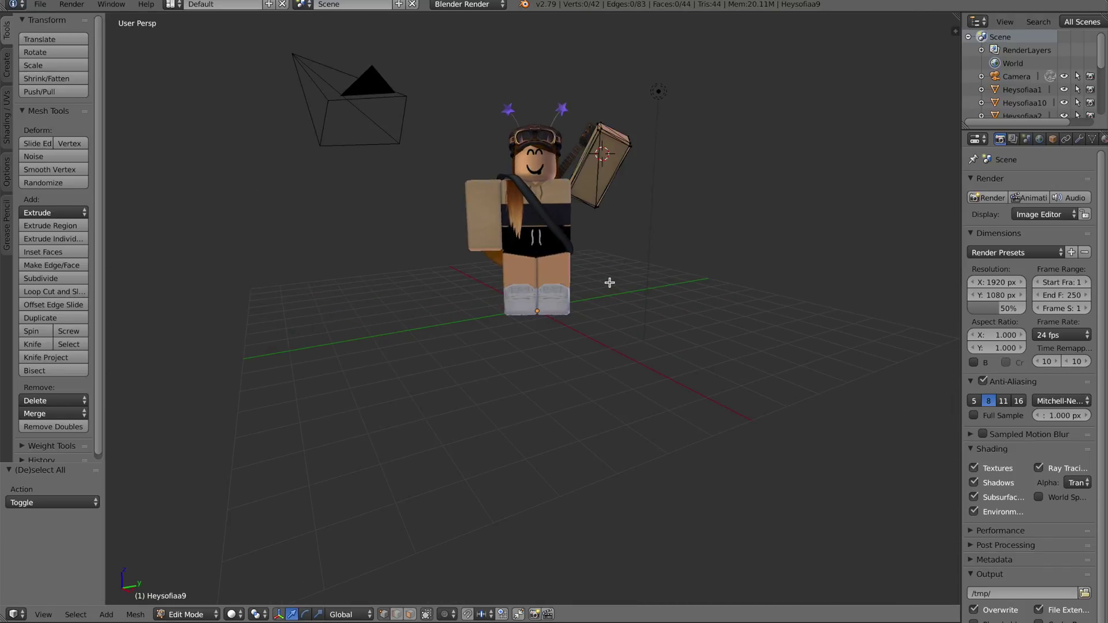
Subdivide the whole raised arm mesh, remove its duplicate vertices, and deselect it
middle_click_drag(649, 288, 675, 283)
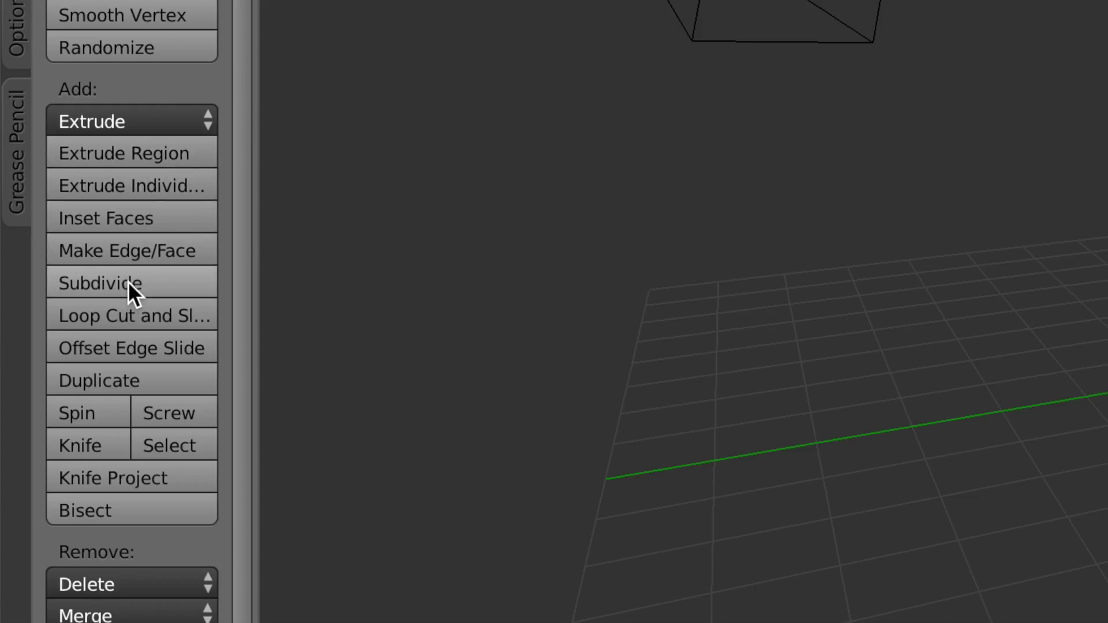
key("a")
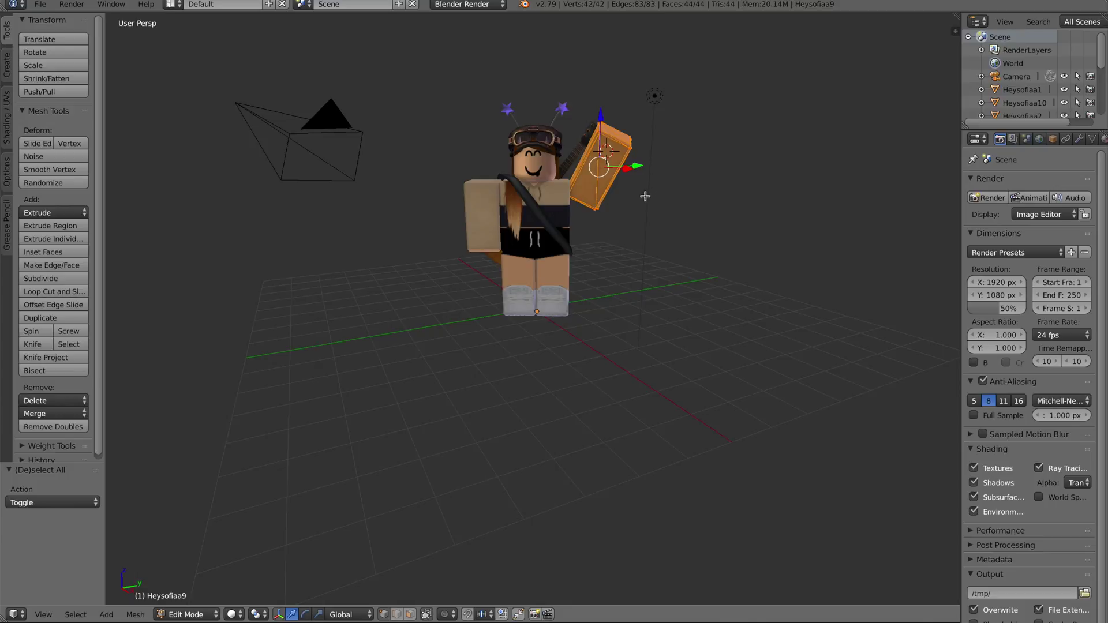
left_click(52, 278)
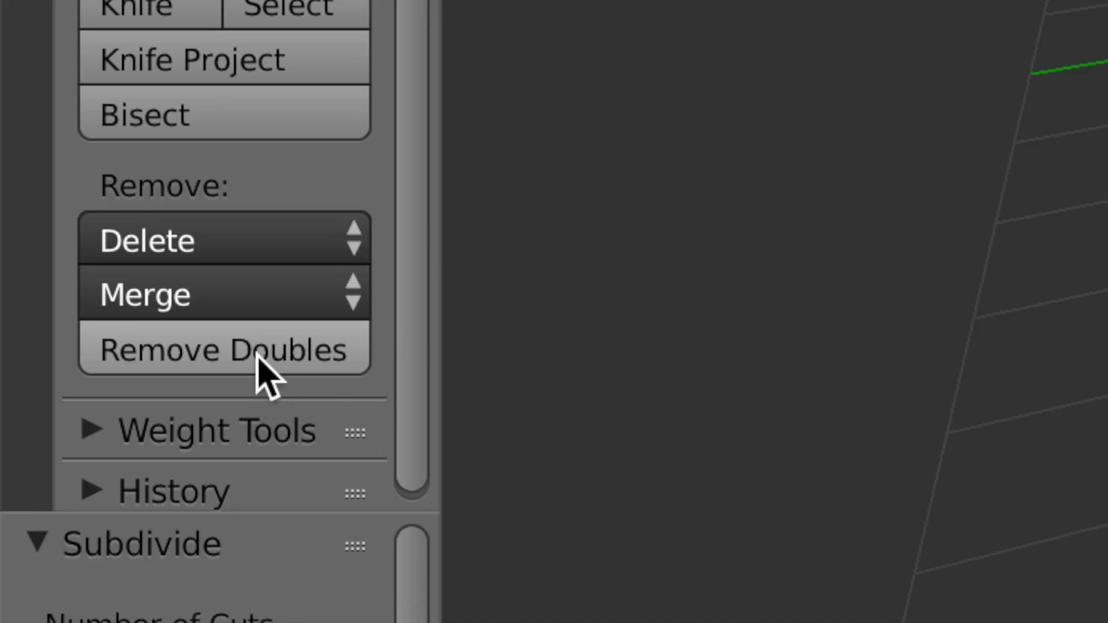
left_click(257, 356)
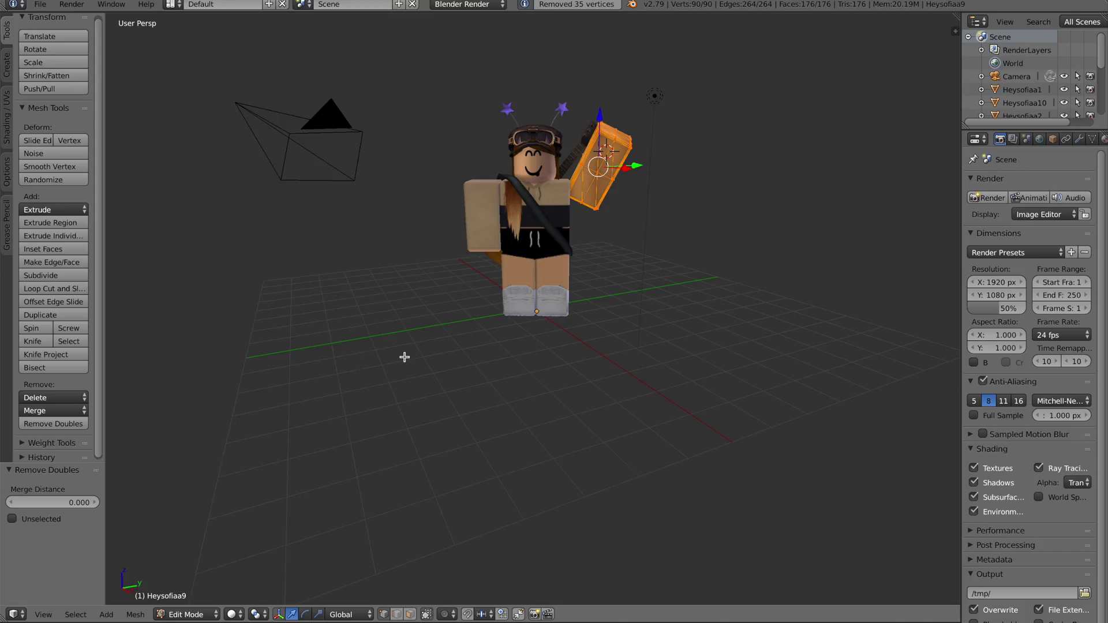
key("a")
Lasso-select the vertices around the hand end of the raised arm from the front, side and back
middle_click_drag(860, 434, 903, 413)
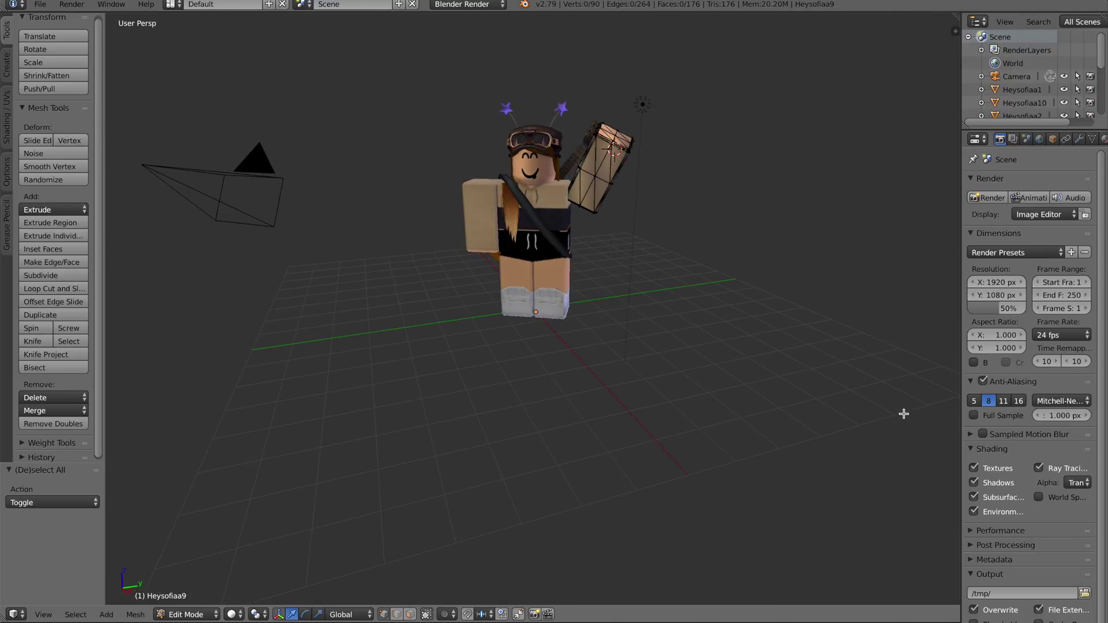
mouse_move(715, 145)
left_mouse_down("ctrl")
mouse_move(791, 124)
mouse_move(843, 161)
mouse_move(838, 192)
mouse_move(763, 172)
left_mouse_up("ctrl")
middle_click_drag(763, 172, 624, 123)
mouse_move(545, 115)
left_mouse_down("ctrl")
mouse_move(578, 159)
mouse_move(671, 103)
mouse_move(584, 125)
left_mouse_up("ctrl")
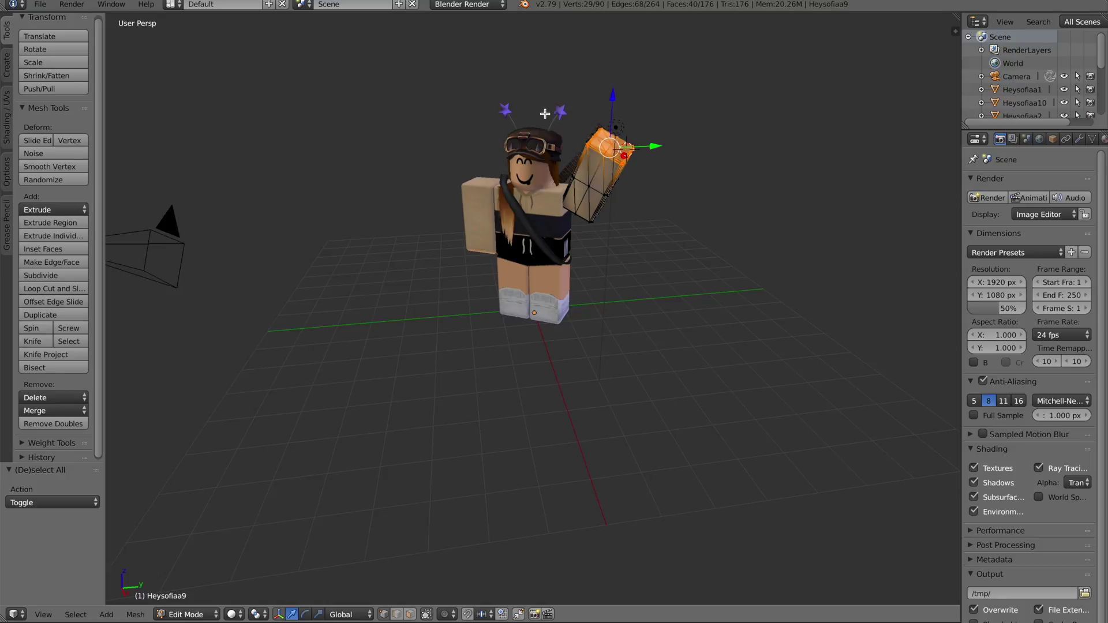
middle_click_drag(713, 132, 618, 127)
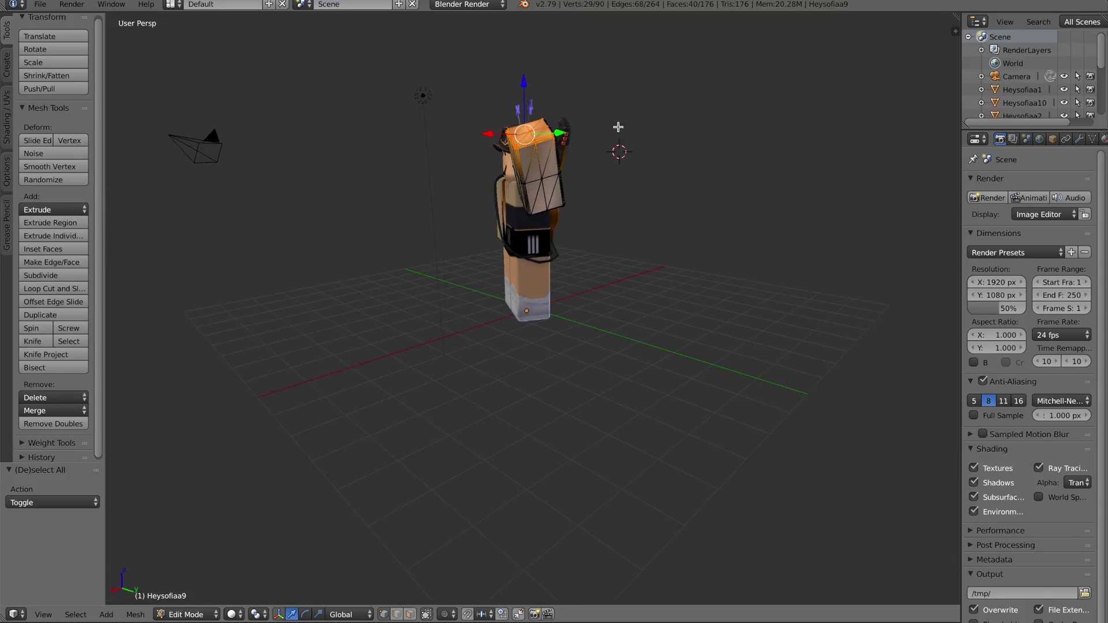
mouse_move(471, 114)
left_mouse_down("ctrl")
mouse_move(568, 163)
mouse_move(582, 113)
left_mouse_up("ctrl")
middle_click_drag(672, 109, 630, 112)
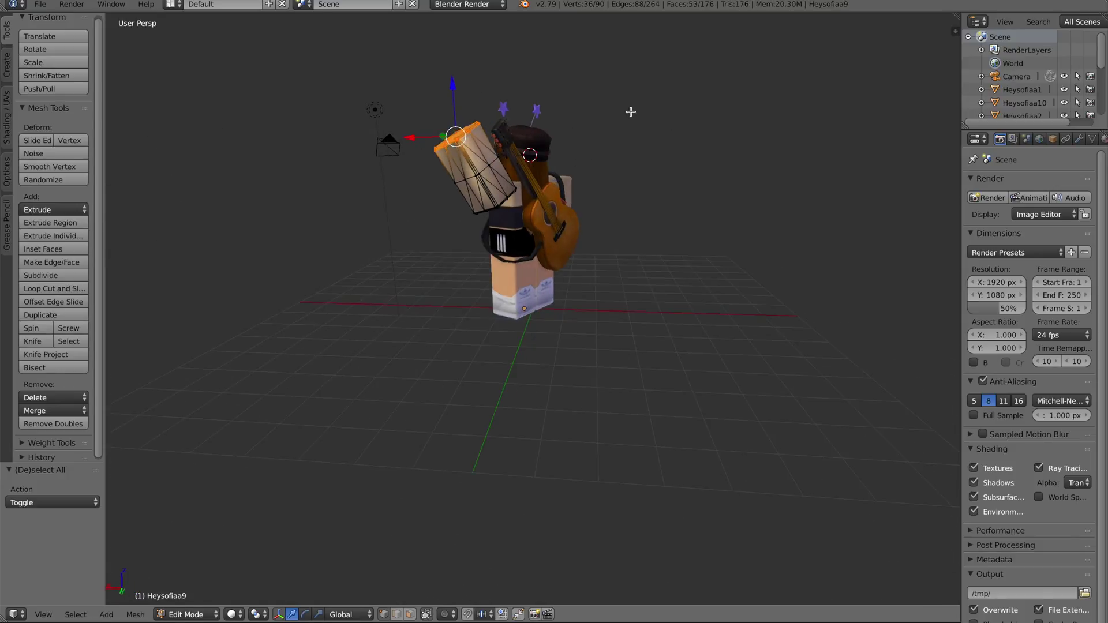
mouse_move(377, 106)
left_mouse_down("ctrl")
mouse_move(444, 124)
mouse_move(384, 118)
left_mouse_up("ctrl")
mouse_move(645, 89)
middle_mouse_down()
mouse_move(574, 124)
mouse_move(520, 128)
mouse_move(520, 117)
middle_mouse_up()
left_click_drag(520, 109, 619, 145, "ctrl")
middle_click_drag(693, 172, 638, 123)
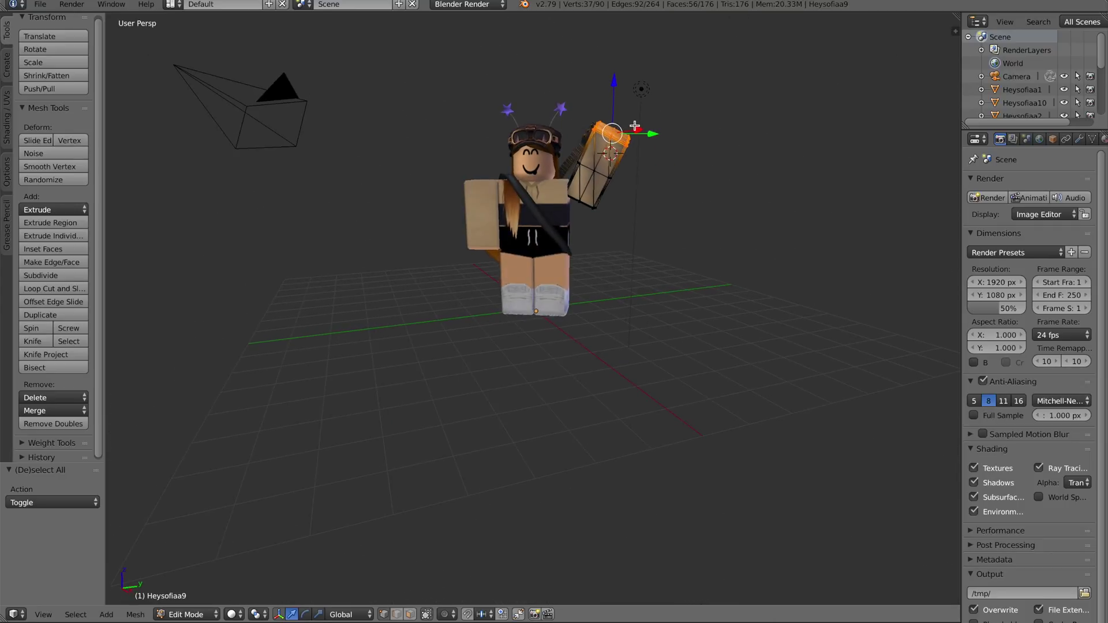
Rotate the raised arm's hand end and move it about -0.30 along Y to bend the arm toward the head
left_click(306, 615)
left_click_drag(591, 86, 555, 49)
left_click(294, 615)
left_click_drag(648, 131, 645, 127)
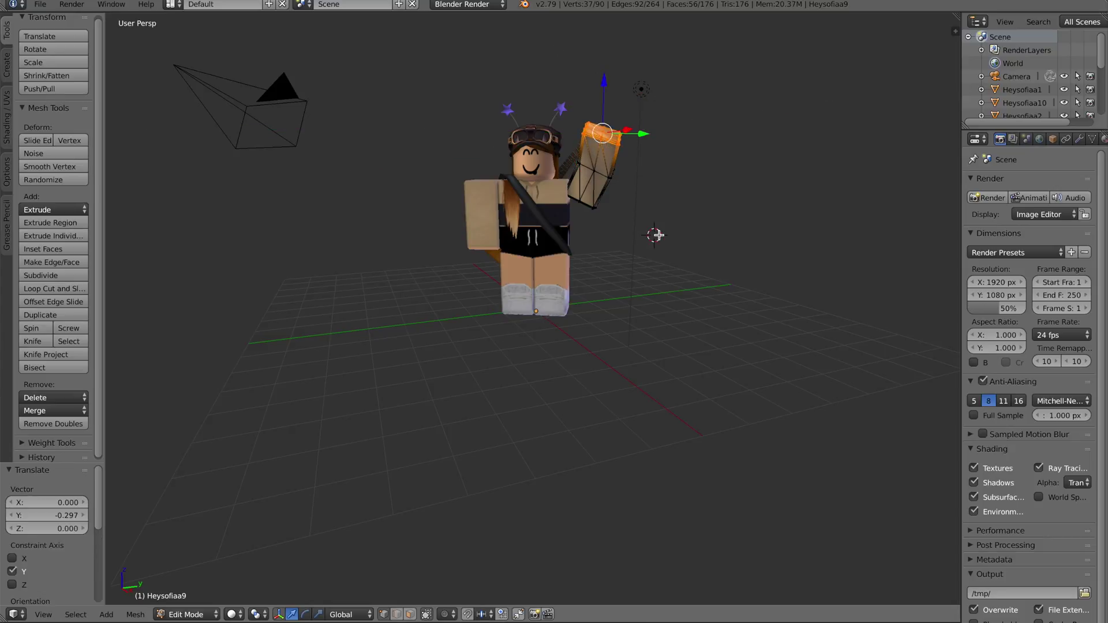
Refine the bent hand end's position with Y moves of about 0.035 and -0.17, and deselect it
mouse_move(676, 225)
middle_mouse_down()
mouse_move(689, 216)
mouse_move(668, 206)
mouse_move(650, 222)
mouse_move(677, 227)
middle_mouse_up()
left_click_drag(626, 134, 645, 130)
middle_click_drag(687, 200, 557, 216)
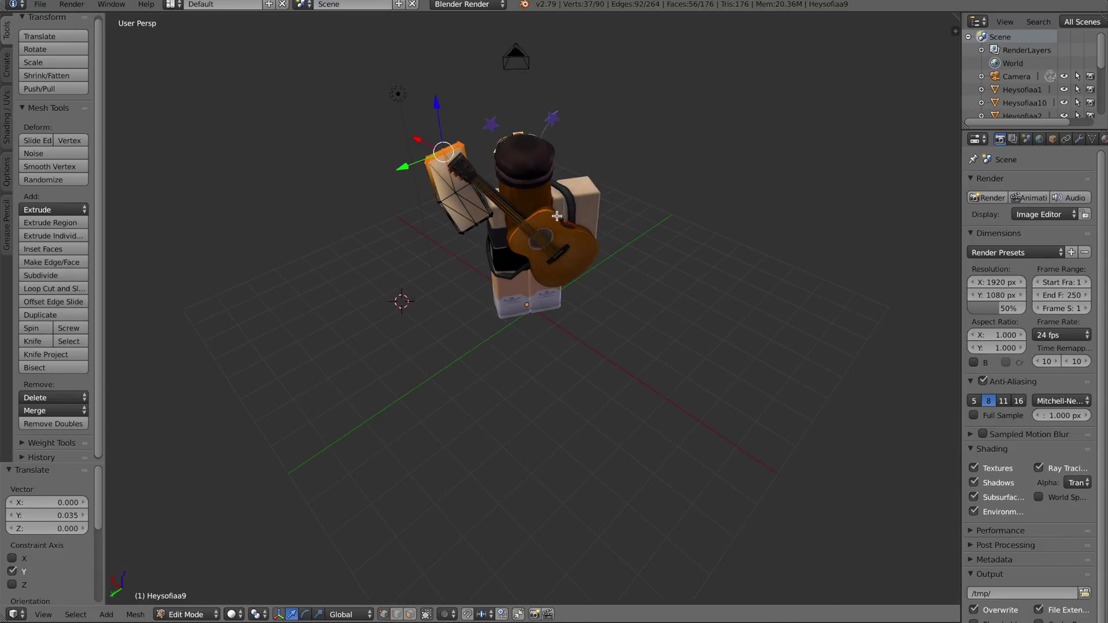
left_click_drag(402, 165, 413, 167)
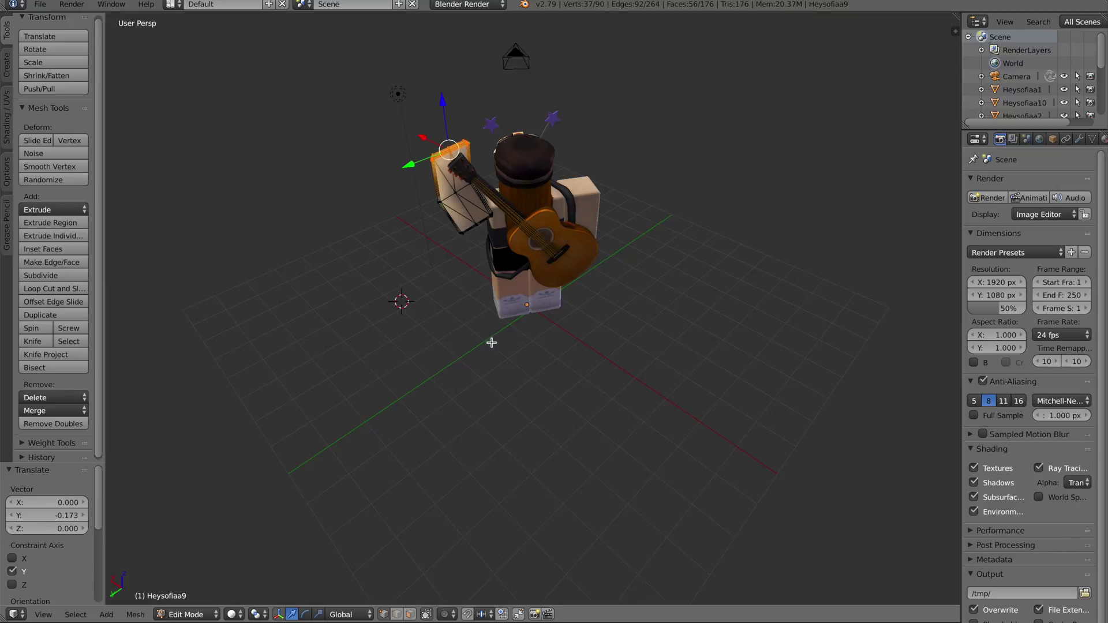
middle_click_drag(595, 333, 678, 337)
left_click_drag(627, 152, 626, 148)
key("a")
Select the whole raised arm, rotate it about -6.9° around X, and move it about 0.135 along Y
key("a")
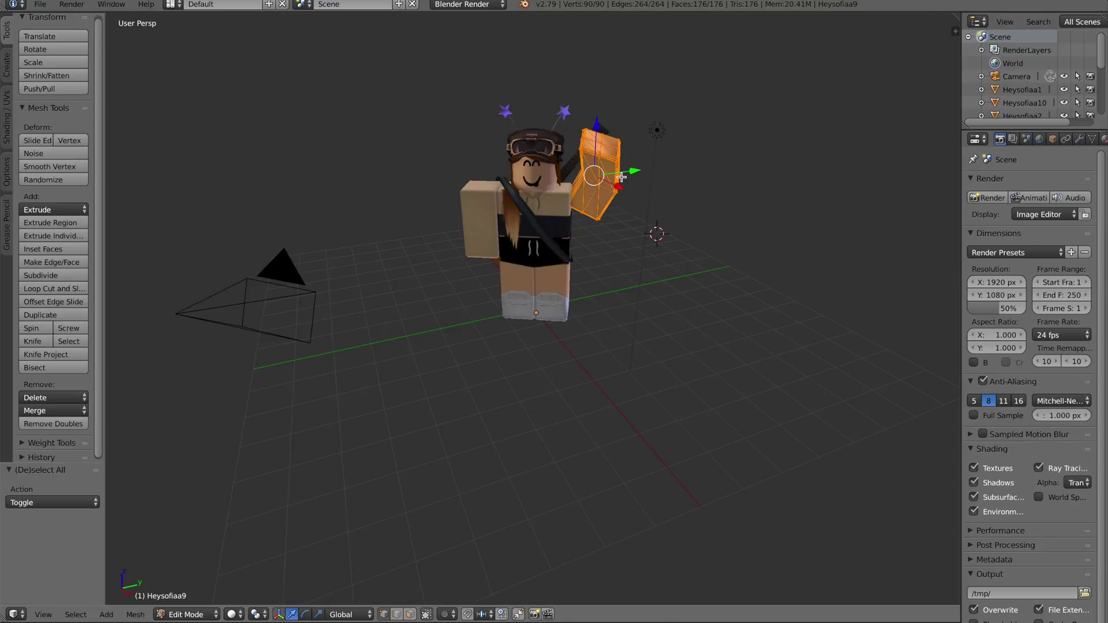
left_click(305, 613)
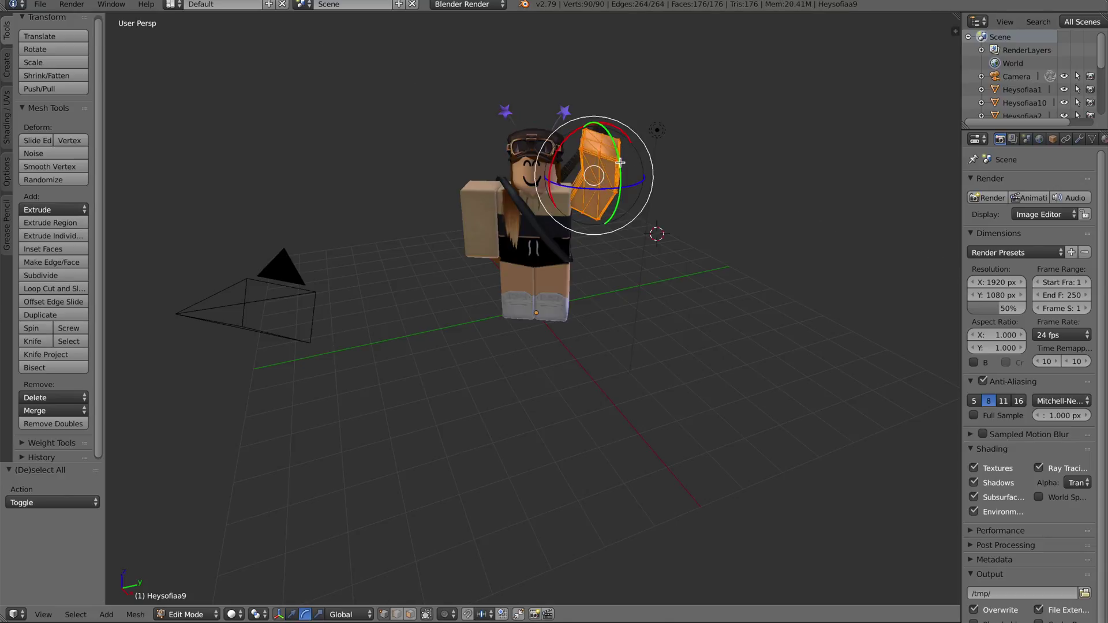
mouse_move(619, 163)
left_mouse_down()
mouse_move(626, 126)
mouse_move(612, 161)
left_mouse_up()
left_click(292, 615)
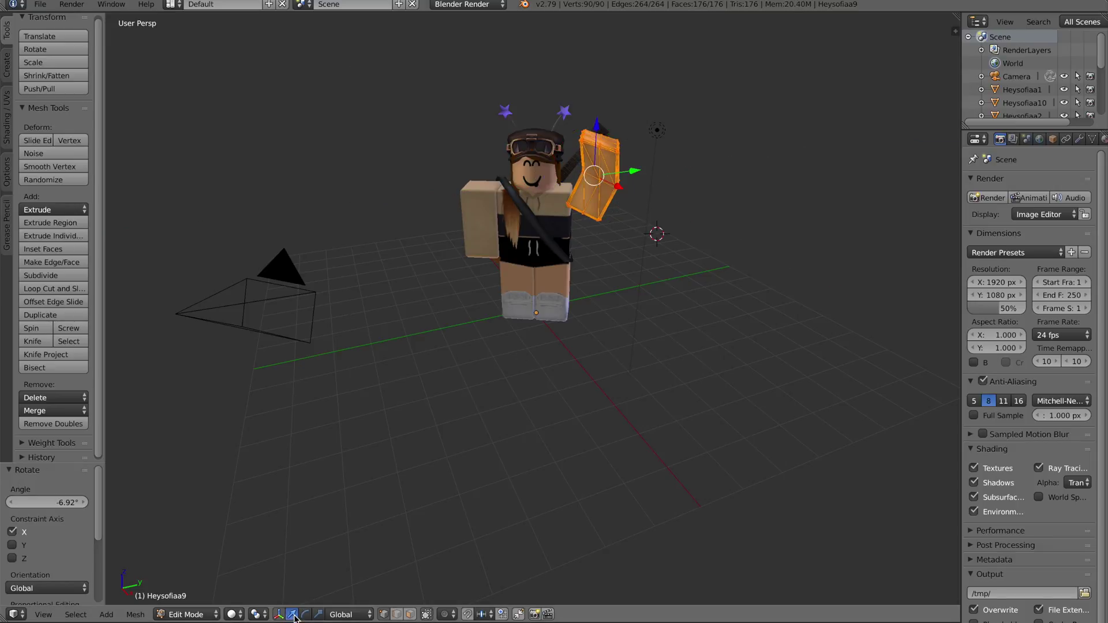
left_click_drag(619, 190, 641, 172)
Tilt the whole raised arm about -14.8° around X, shift it about 0.1 along Y, and deselect it
left_click(309, 615)
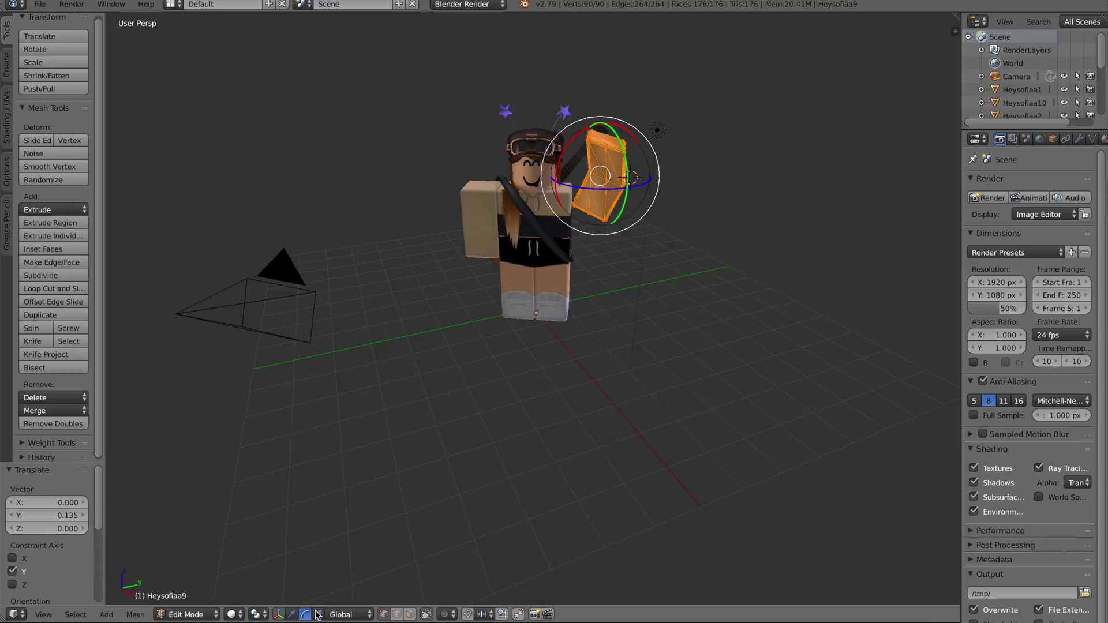
left_click_drag(633, 133, 638, 158)
left_click(293, 615)
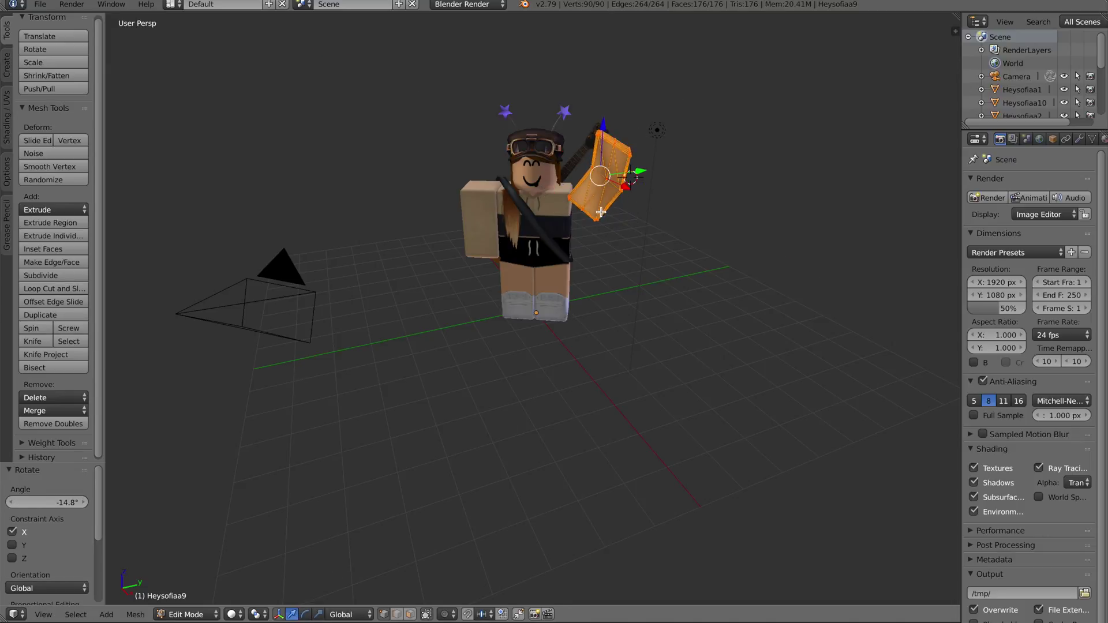
left_click_drag(627, 185, 637, 171)
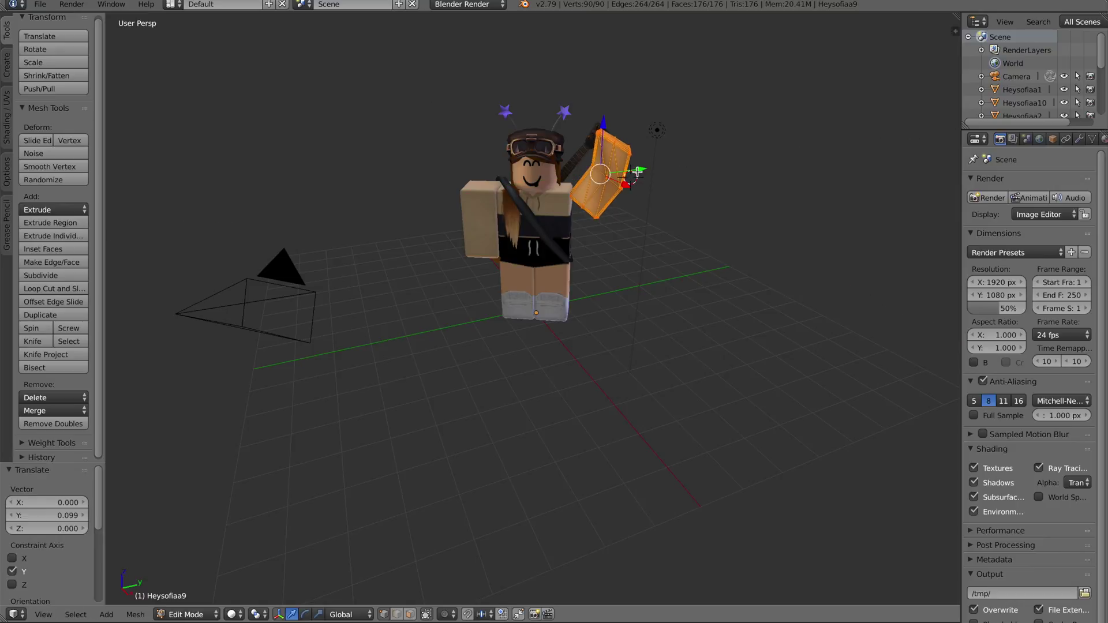
key("a")
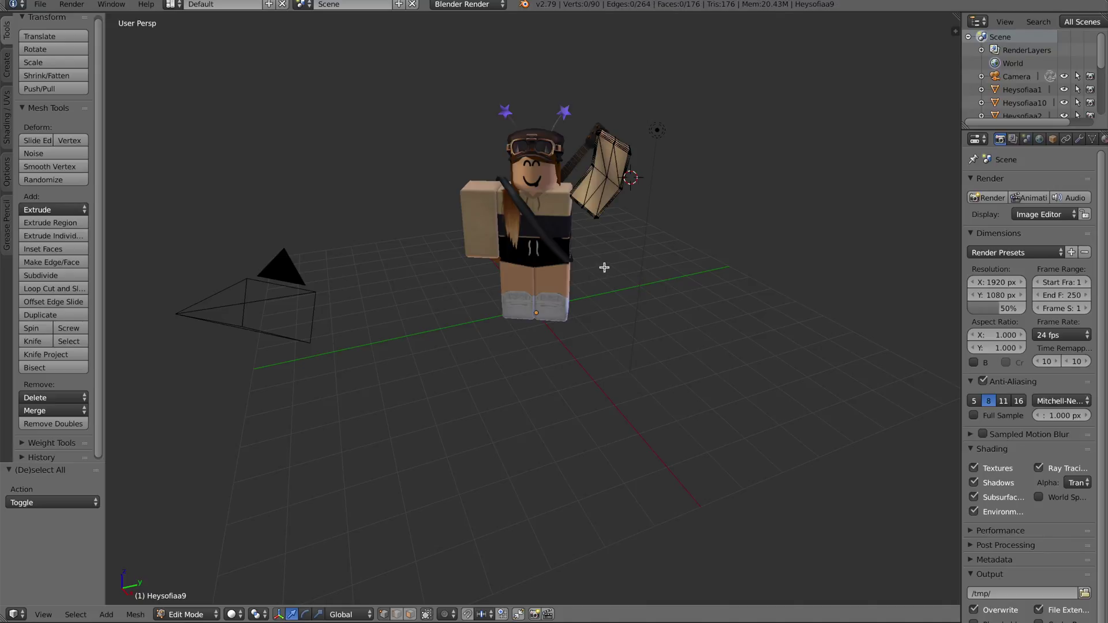
Reselect the raised arm's hand end, rotate it about 16.4° around X, and return to Object Mode
key("l")
middle_click_drag(761, 126, 738, 151)
key("l")
key("l")
left_click(306, 614)
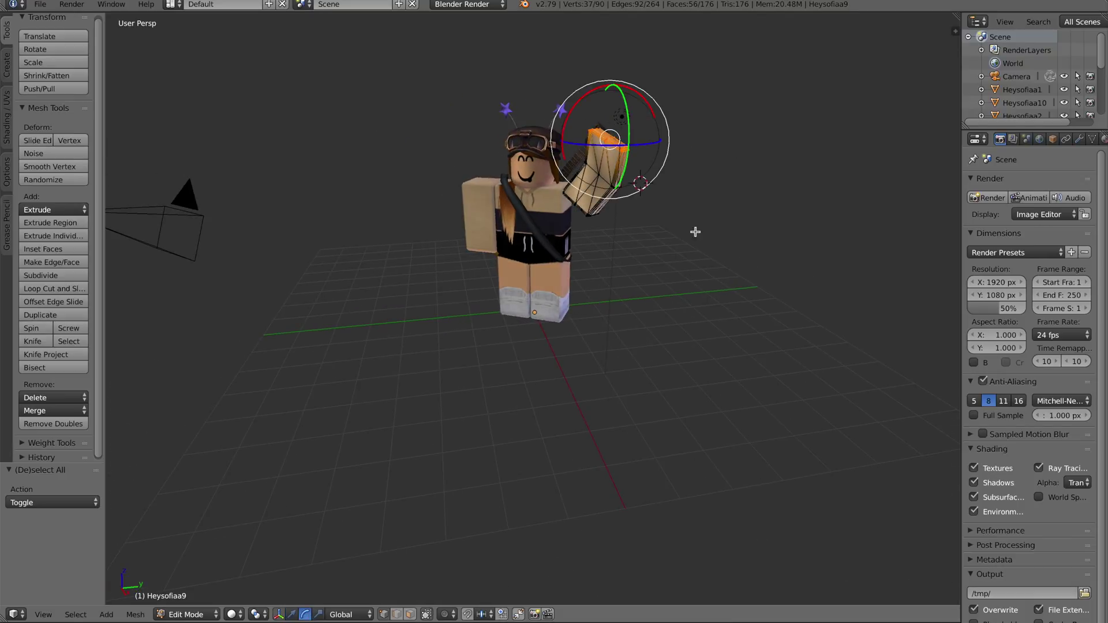
left_click_drag(643, 99, 628, 94)
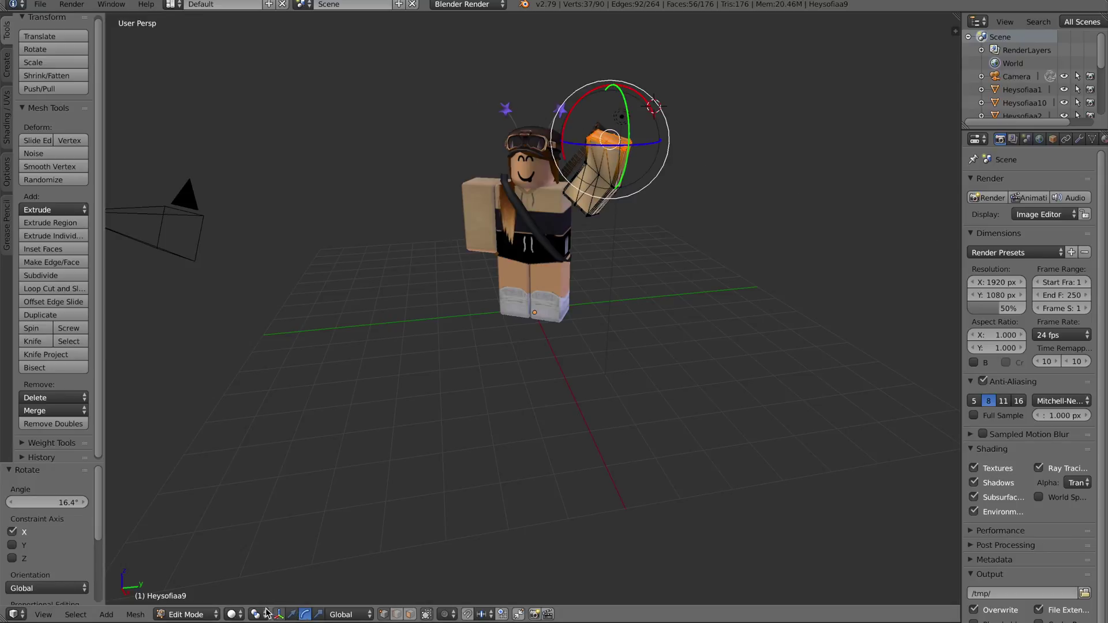
left_click(185, 614)
left_click(185, 601)
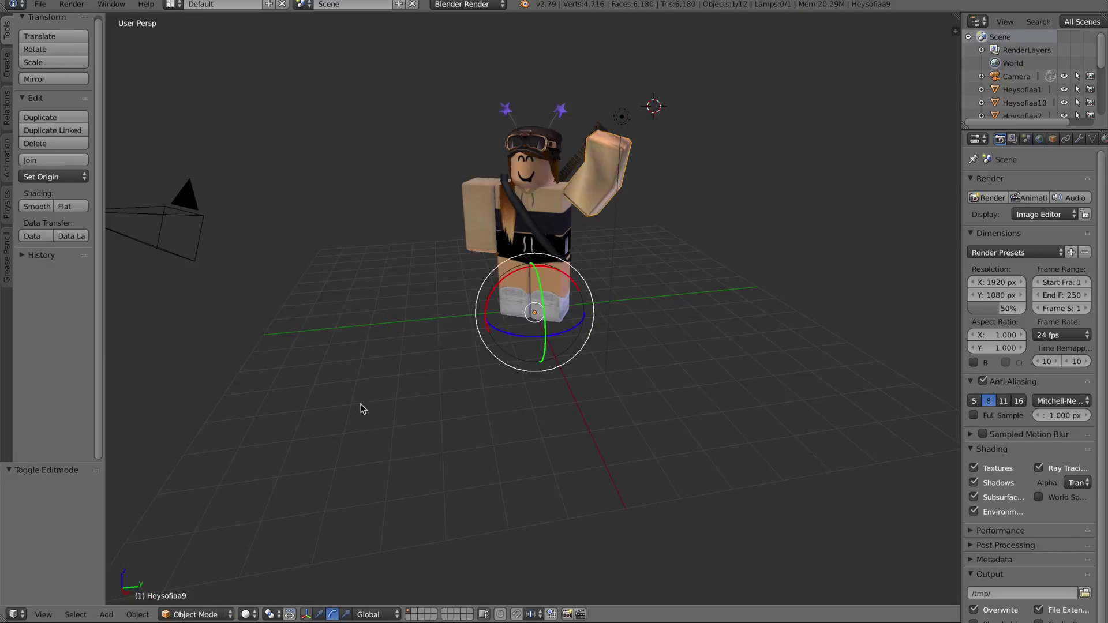
Rotate the raised arm object about -2.4° around Y and deselect it
middle_click_drag(553, 361, 568, 360)
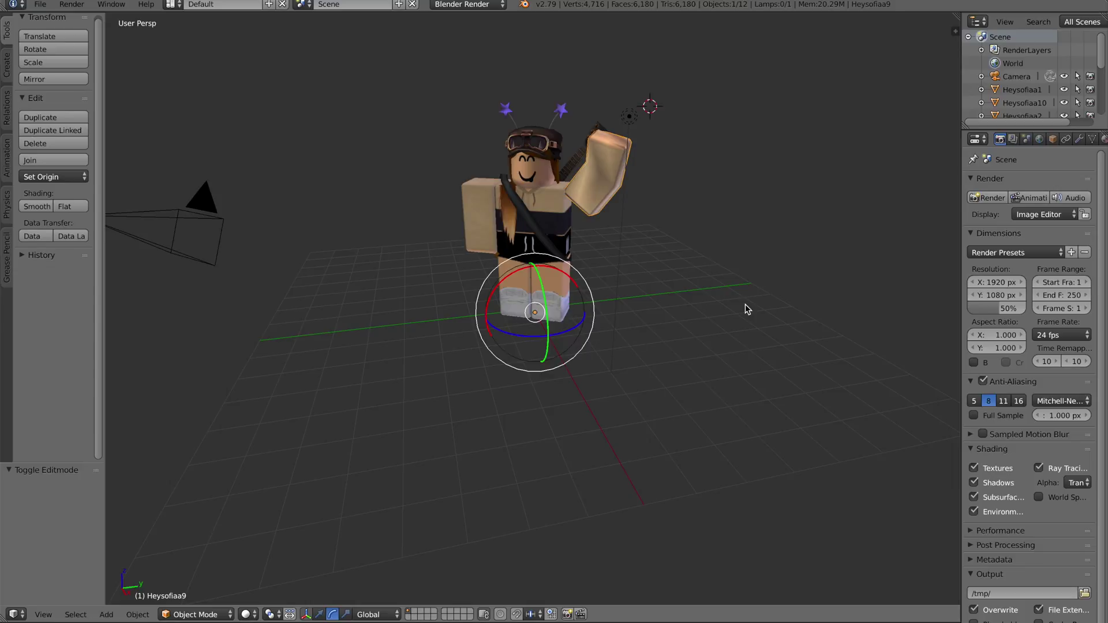
mouse_move(547, 298)
left_mouse_down()
mouse_move(544, 316)
mouse_move(539, 302)
left_mouse_up()
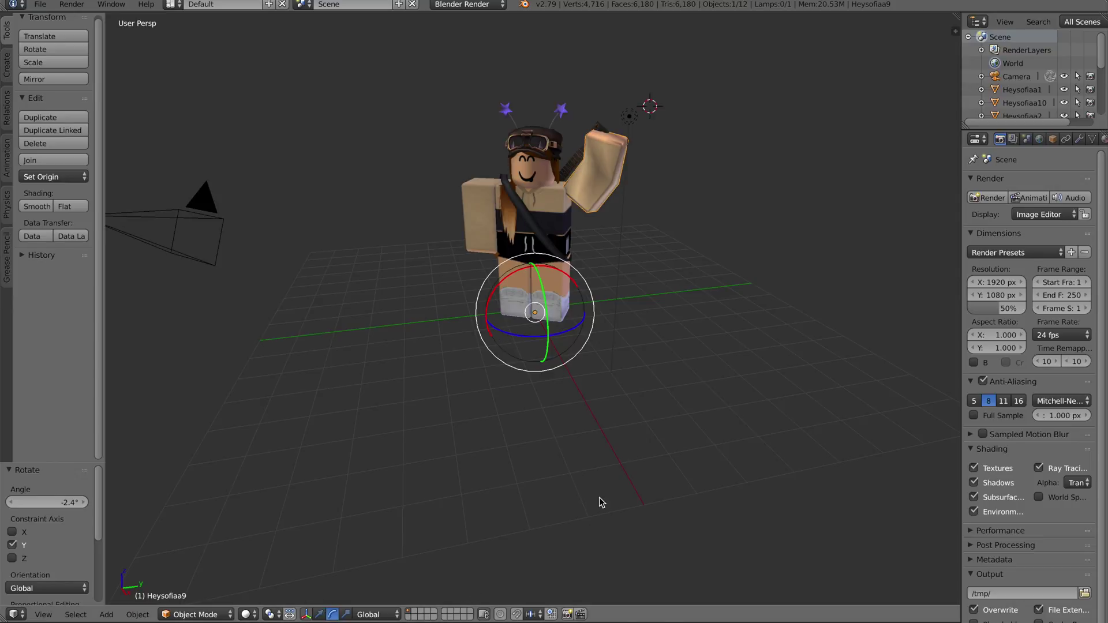
key("a")
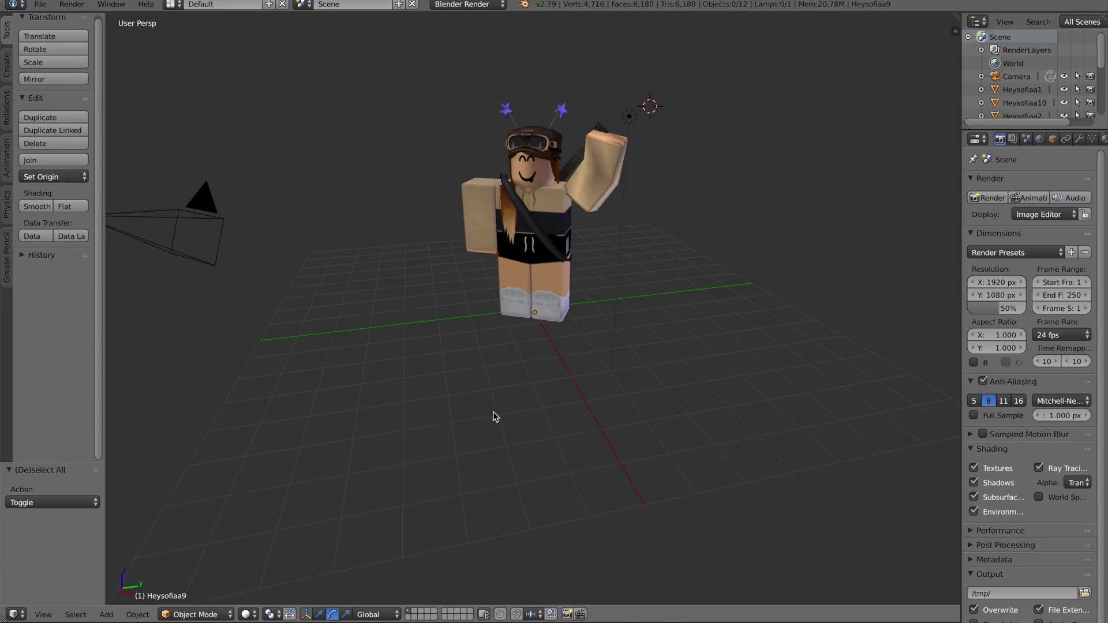
Select the character's right leg, enter Edit Mode, and move its mesh about 0.25 along X
mouse_move(507, 396)
middle_mouse_down()
mouse_move(535, 372)
mouse_move(509, 390)
middle_mouse_up()
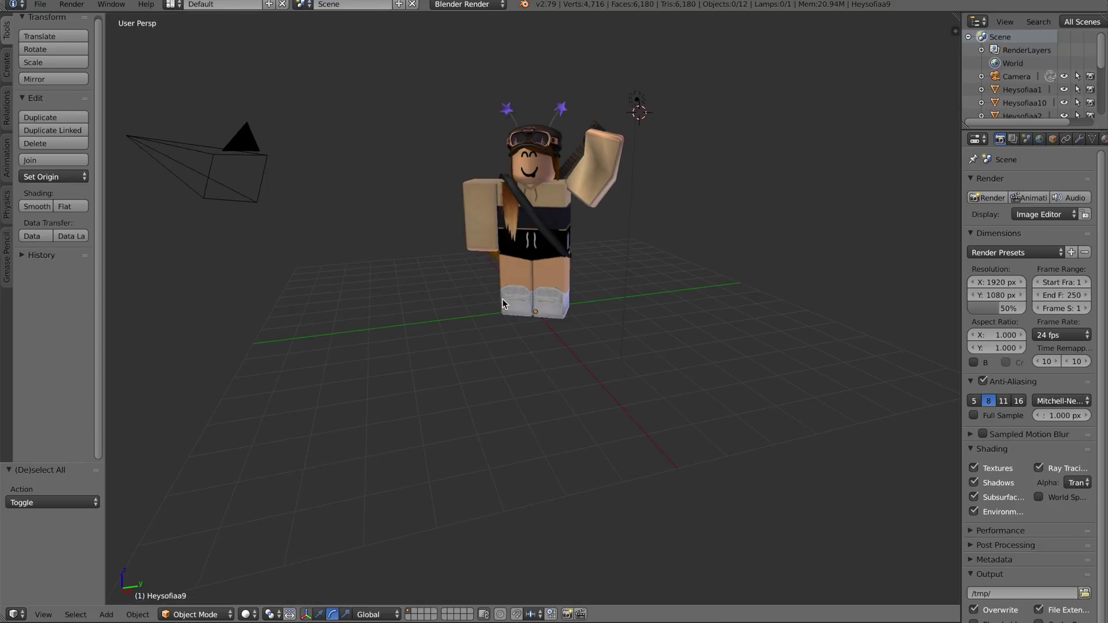
right_click(511, 293)
left_click(207, 614)
left_click(207, 584)
left_click(291, 613)
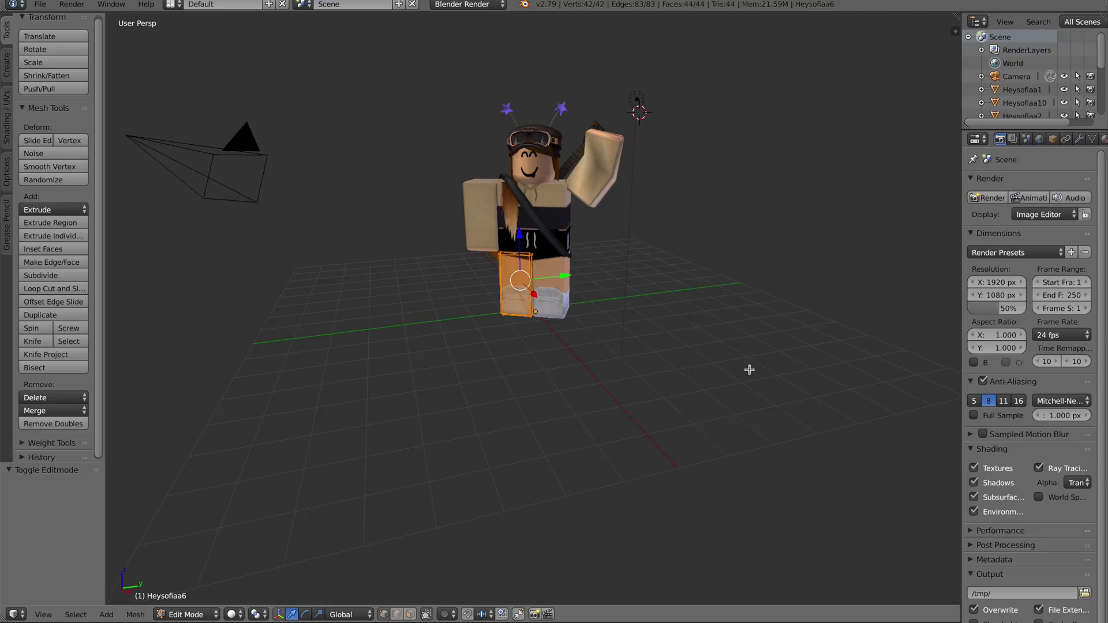
middle_click_drag(746, 372, 730, 370)
key("g")
key("x")
left_click(503, 293)
Rotate the right leg about -11.5° around Y, move it about 0.12 along X, and deselect it in Object Mode
left_click(306, 613)
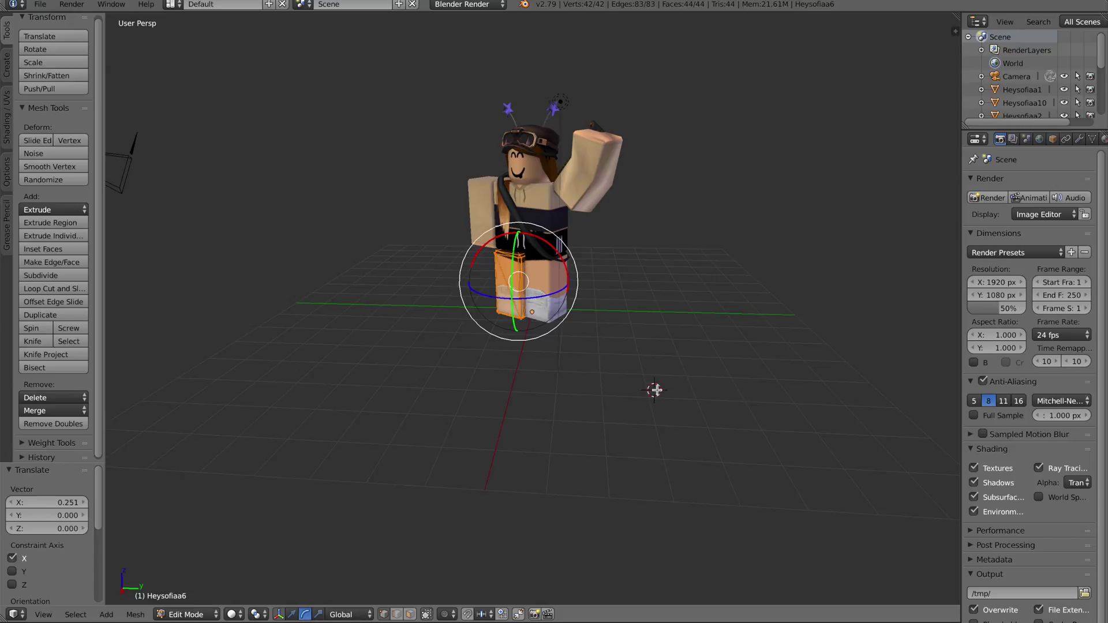
middle_click_drag(661, 385, 668, 337)
left_click_drag(580, 290, 546, 288)
left_click_drag(549, 239, 540, 238)
middle_click_drag(821, 456, 330, 600)
left_click(292, 614)
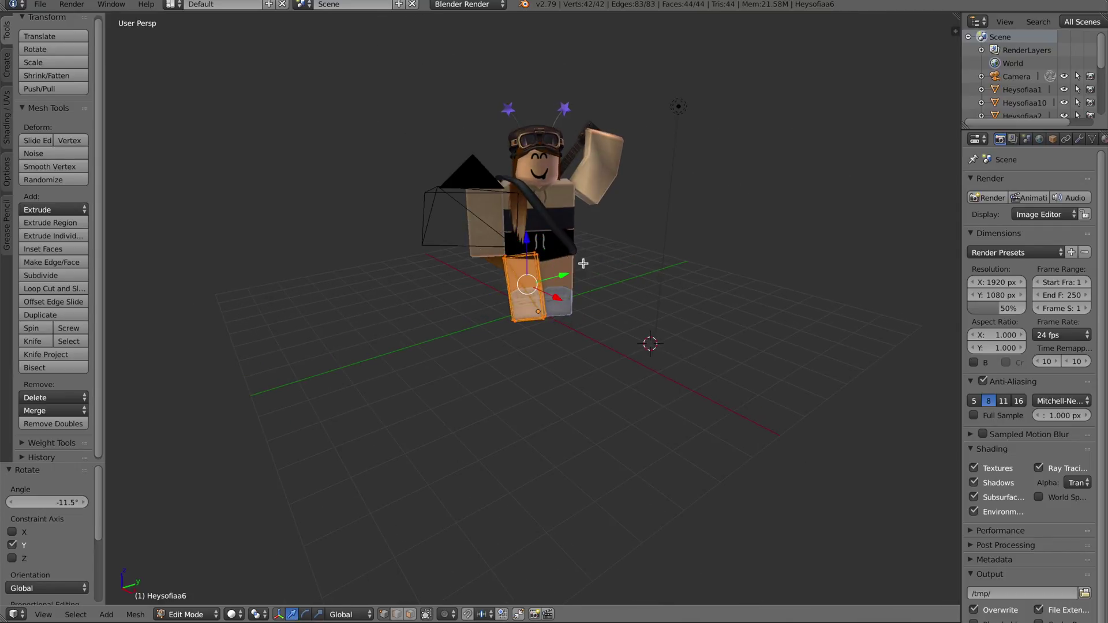
left_click_drag(557, 300, 559, 306)
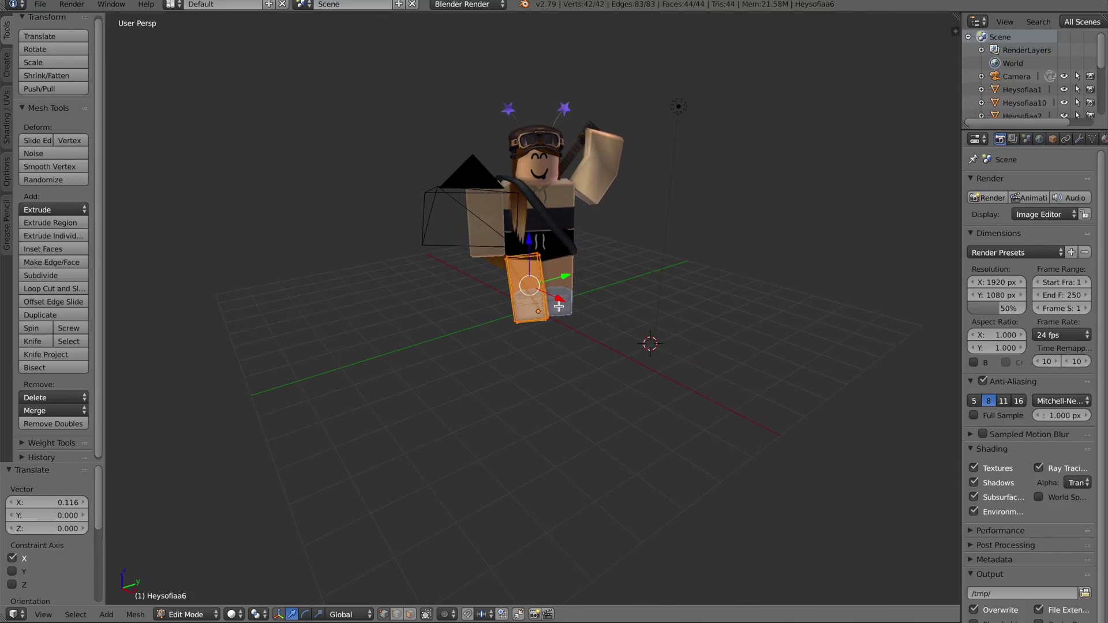
left_click(186, 613)
left_click(204, 597)
middle_click_drag(685, 433, 400, 411)
key("a")
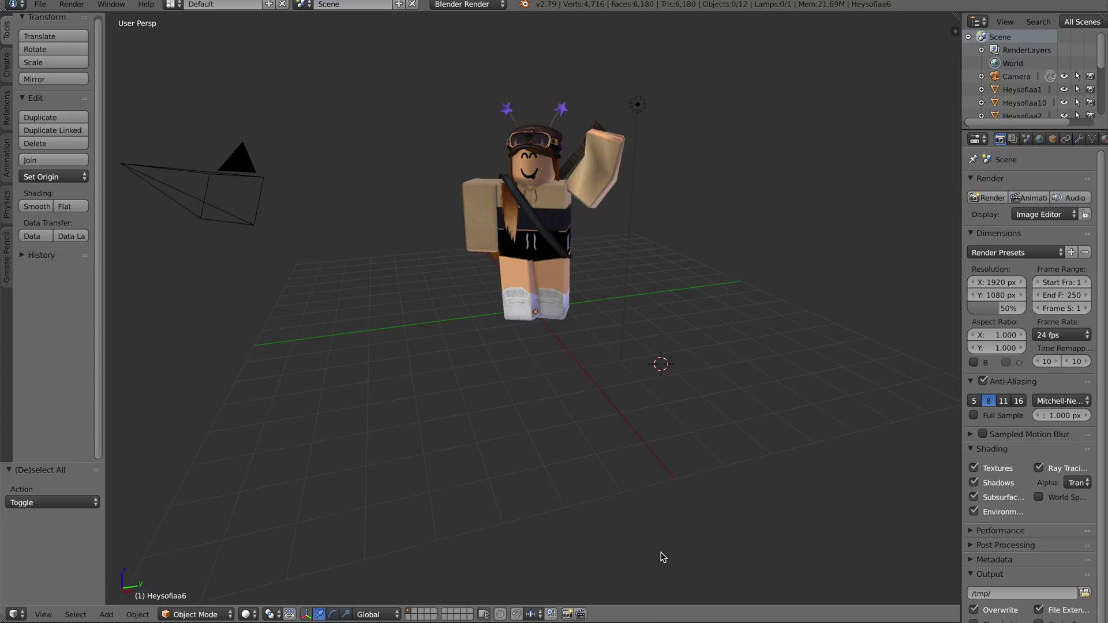
Check the character's framing through the camera, return to the user view, and open the User Preferences
key("KP_0")
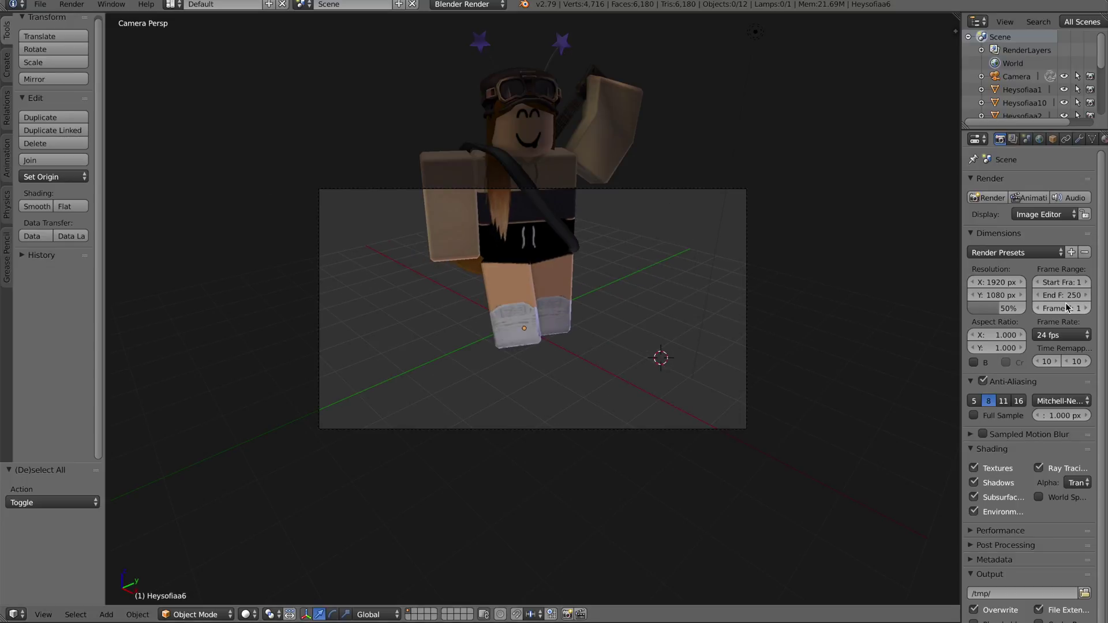
key("KP_0")
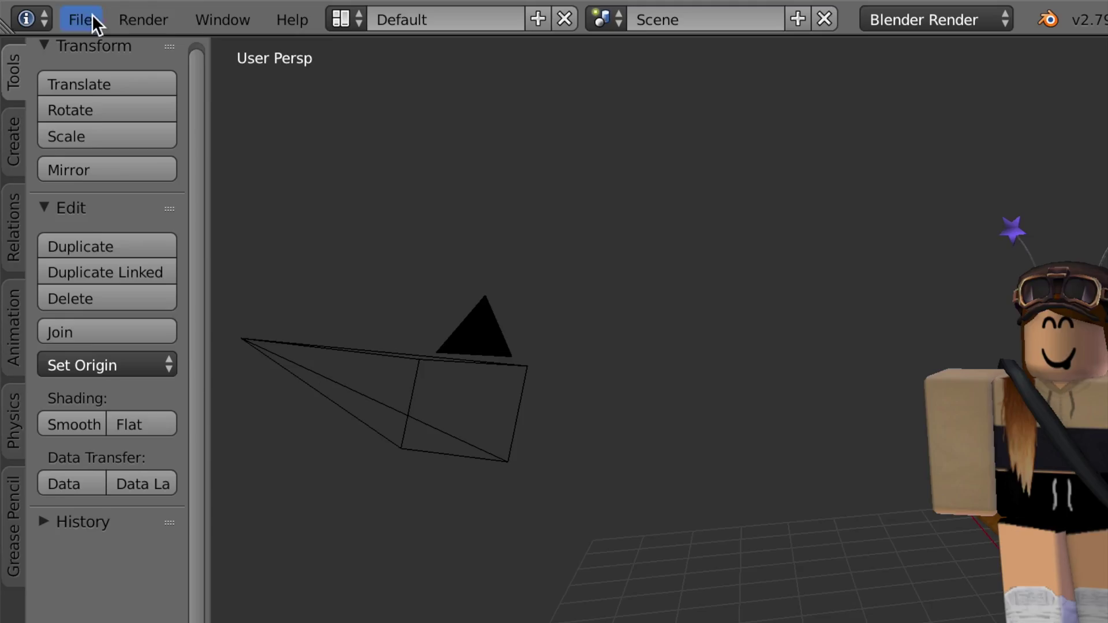
left_click(81, 20)
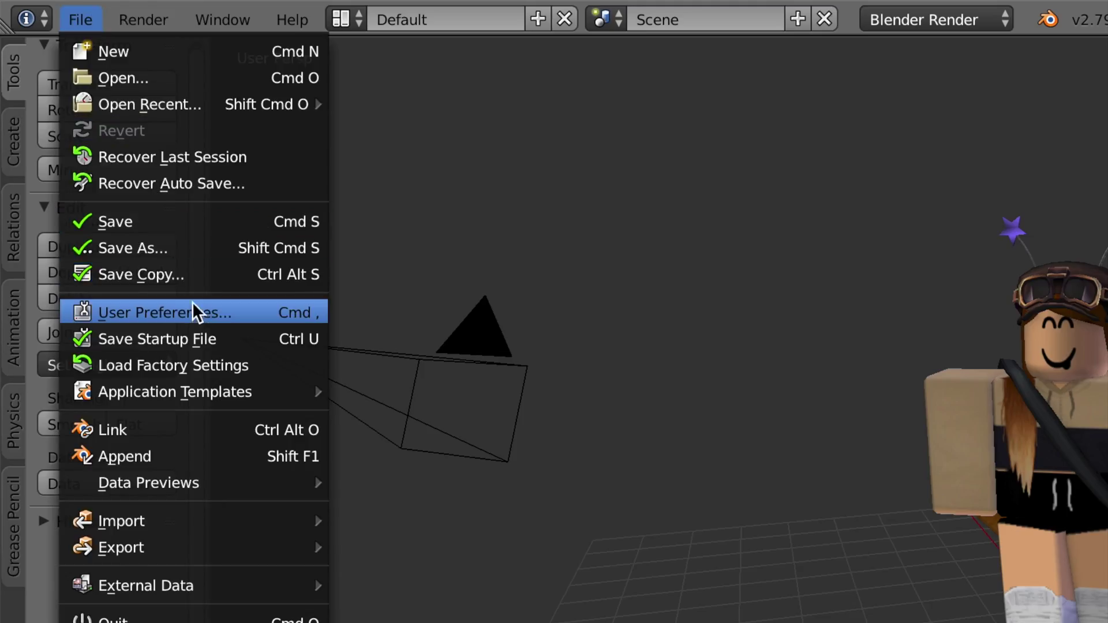
left_click(219, 313)
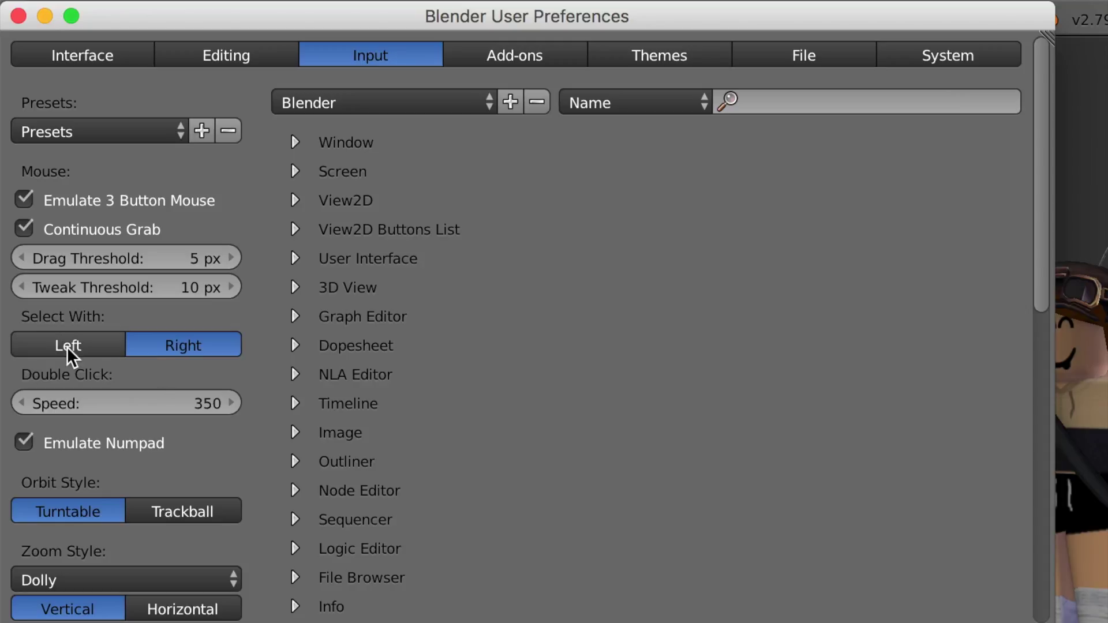
Close the User Preferences and fly the camera back until the whole character is centred inside the camera frame
left_click(20, 17)
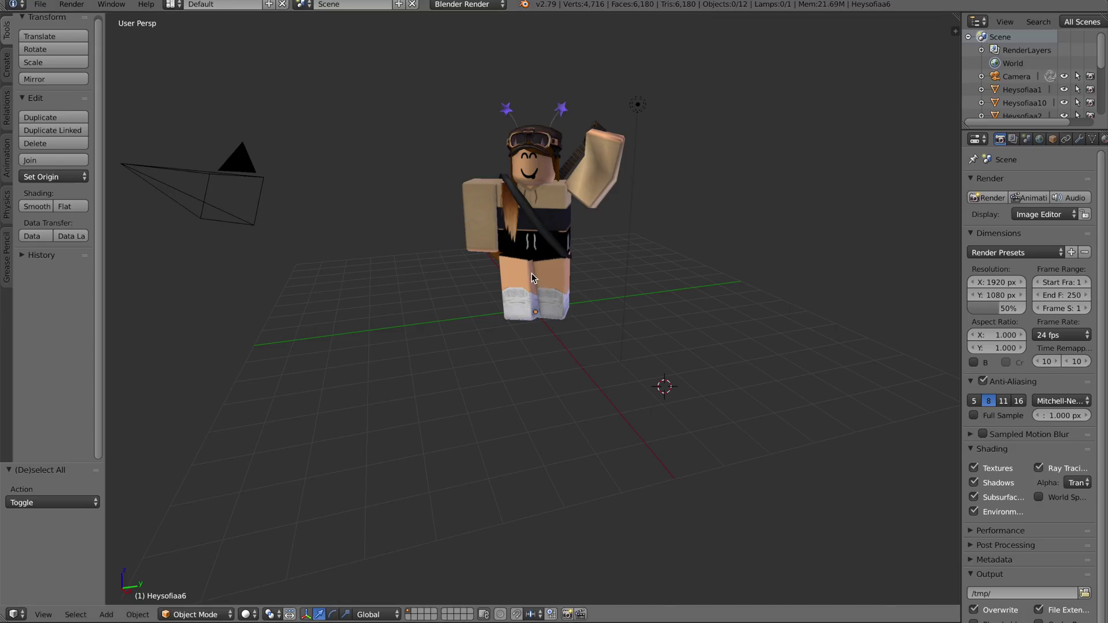
key("KP_0")
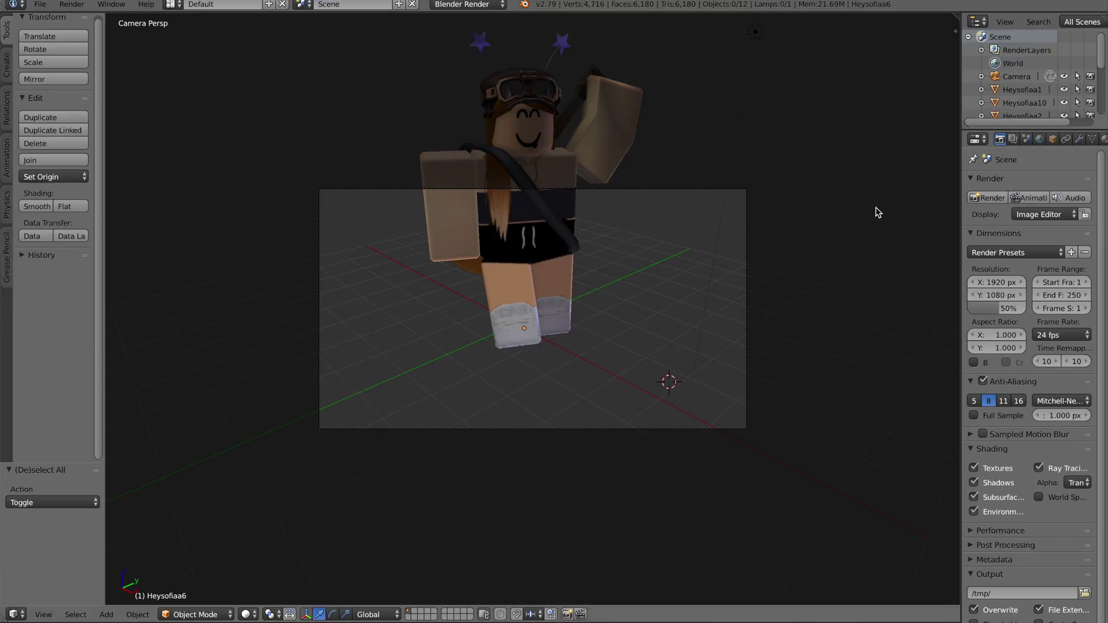
key("shift+f")
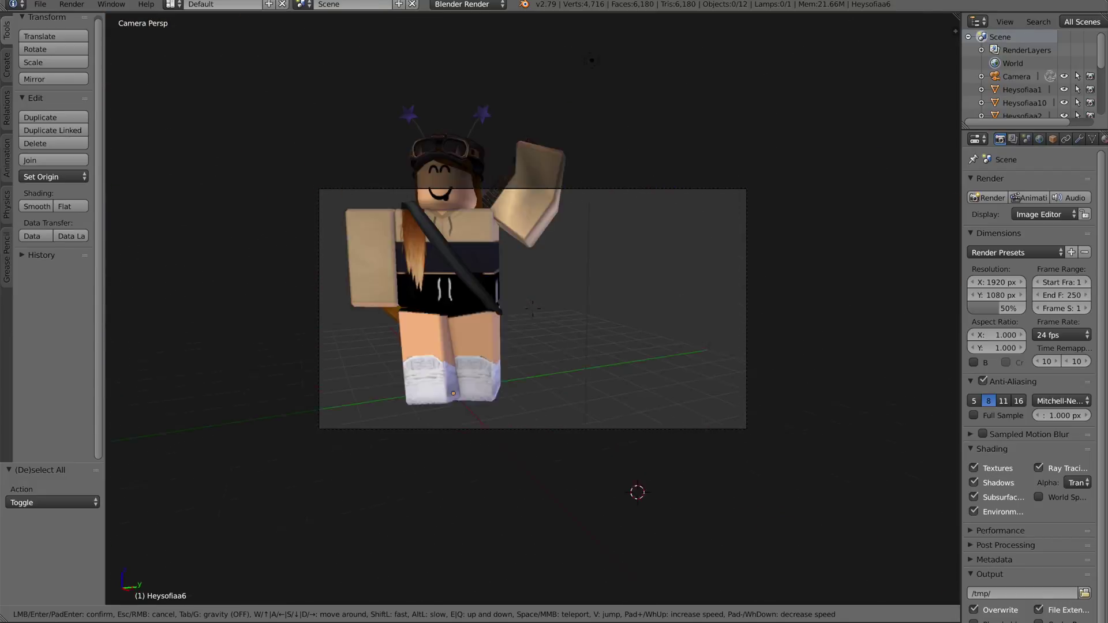
key("s")
key("s")
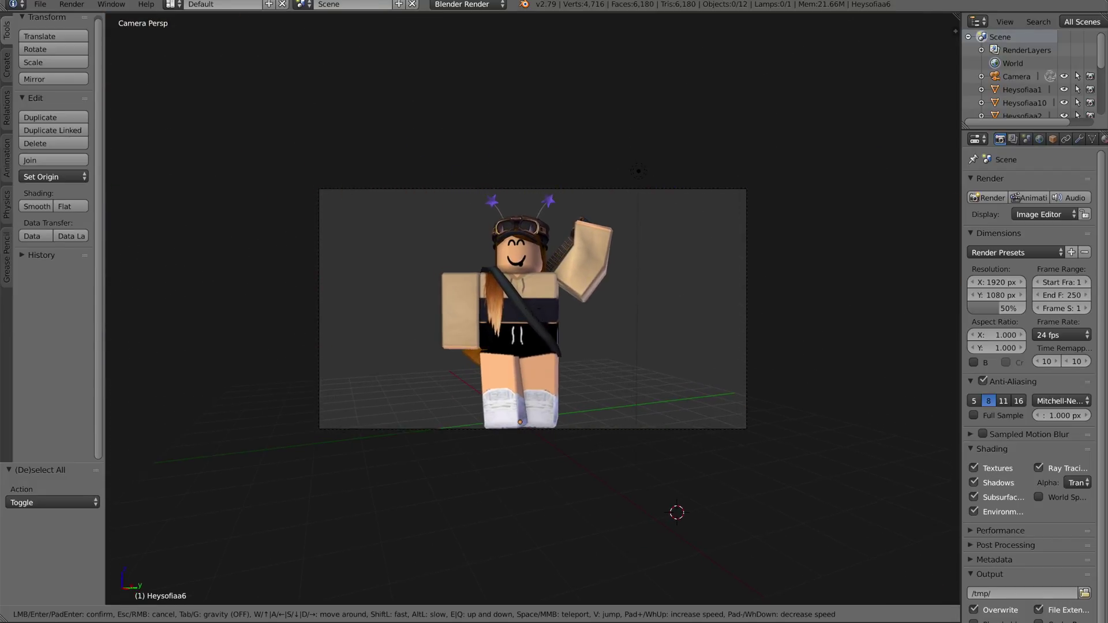
key("w")
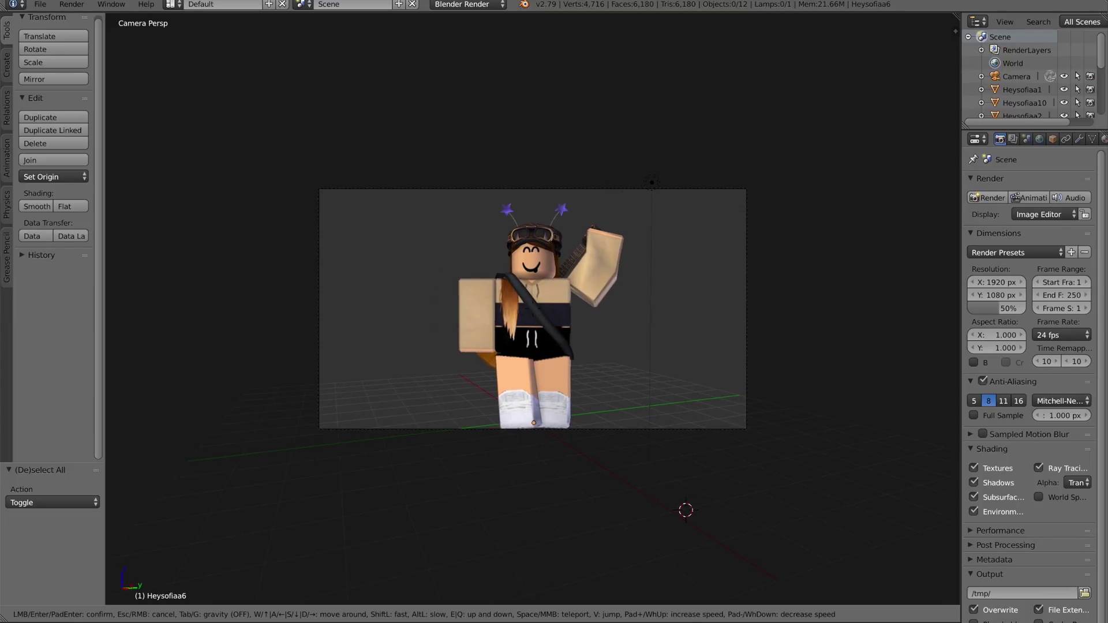
left_click(533, 314)
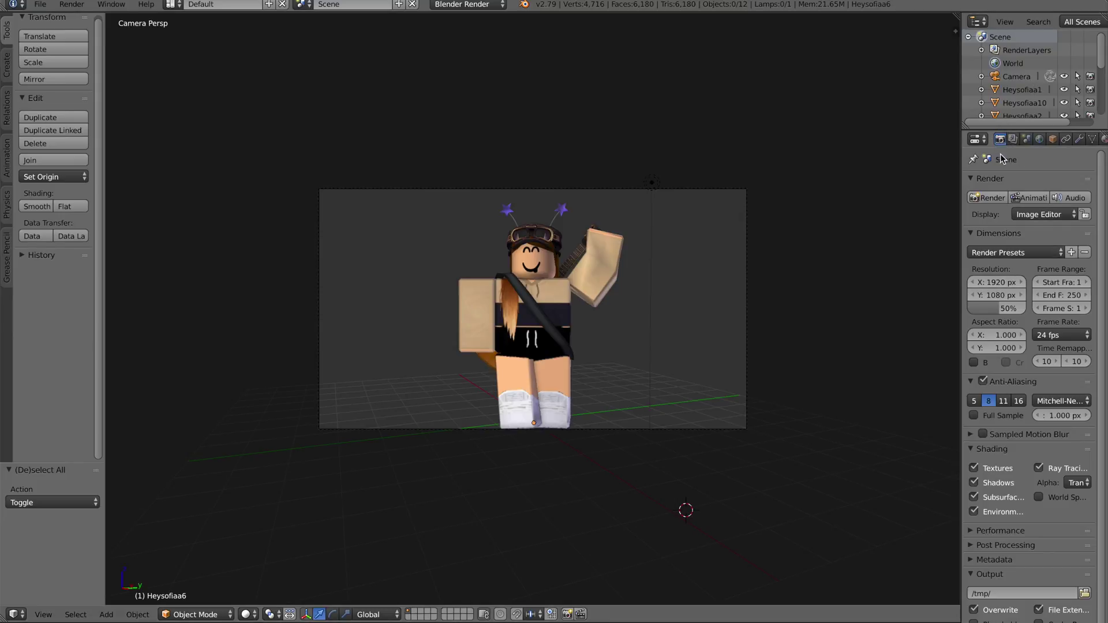
Render the scene and save the result as "sofia blender things.png" in the Desktop's Roblox Stuff folder
left_click(999, 199)
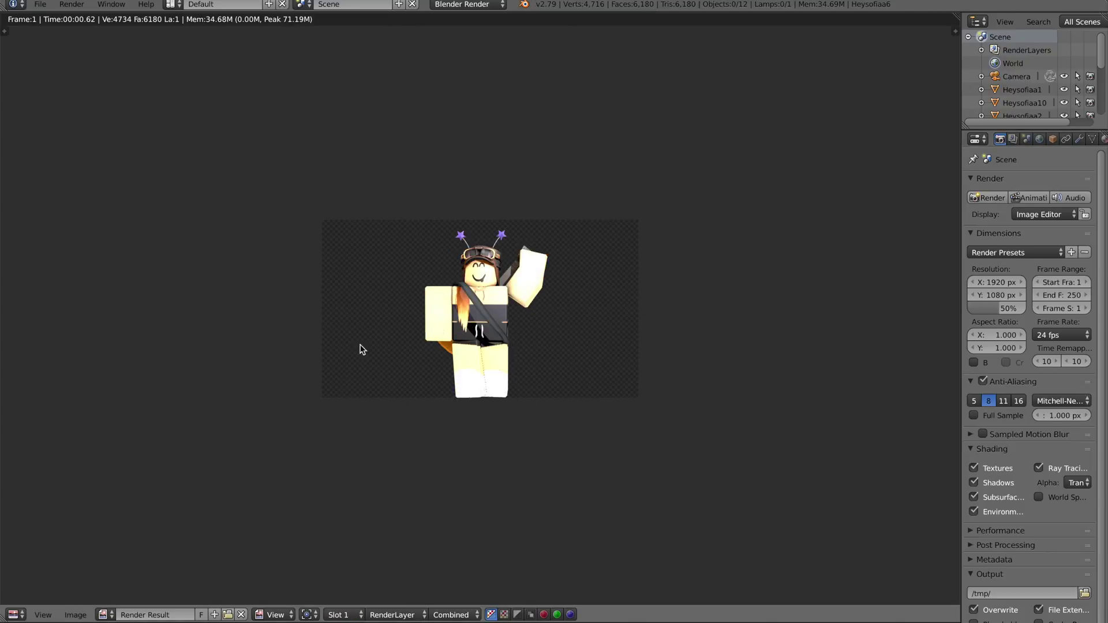
left_click(76, 615)
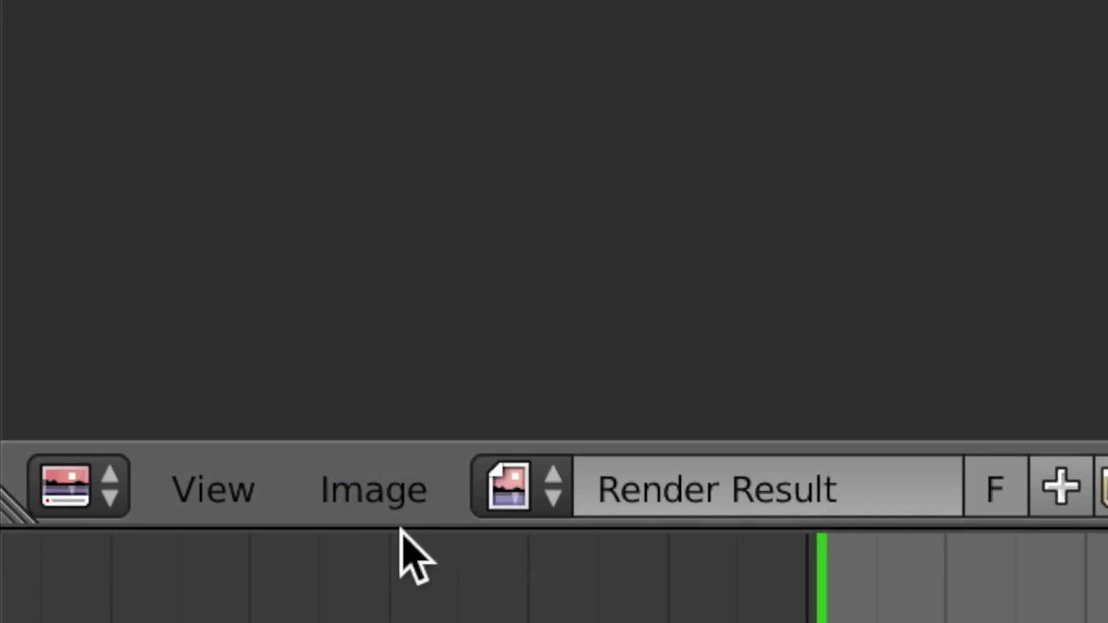
left_click(381, 500)
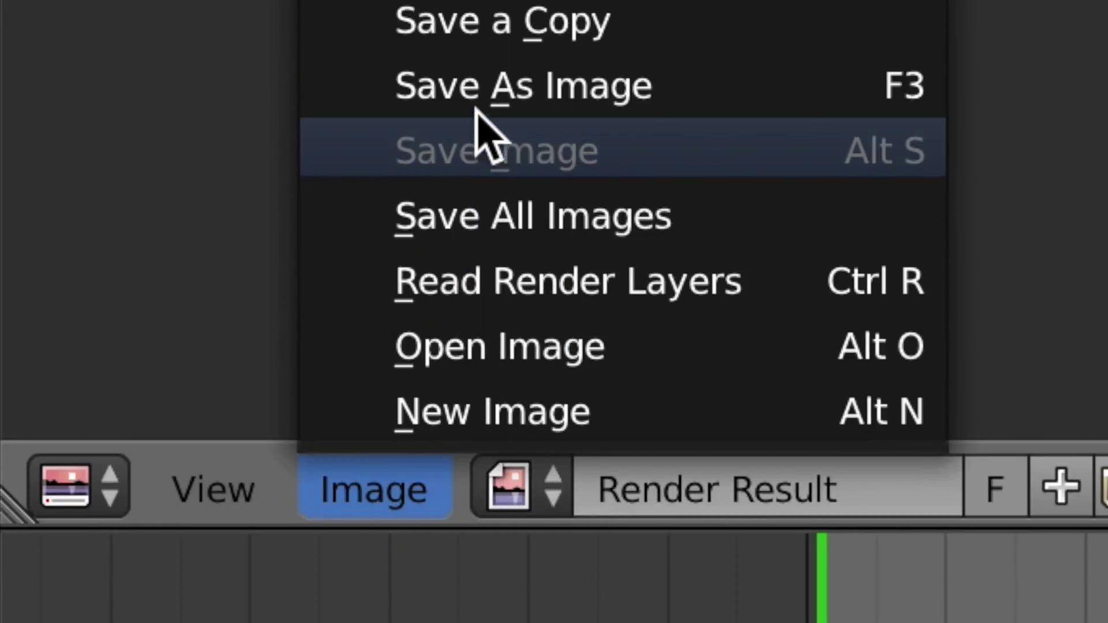
left_click(468, 85)
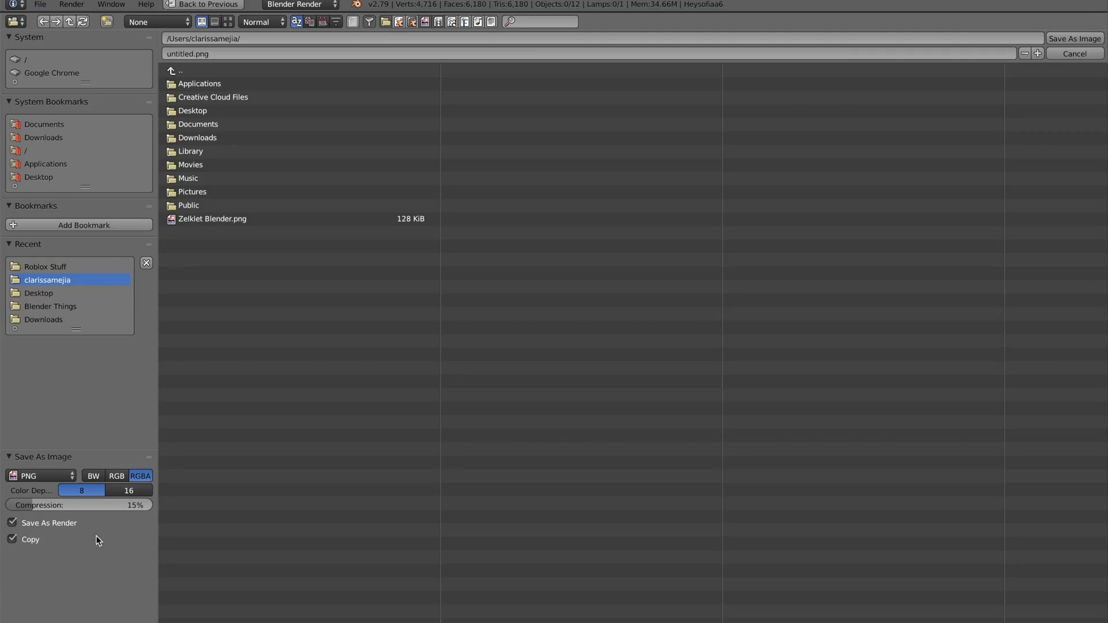
left_click(205, 115)
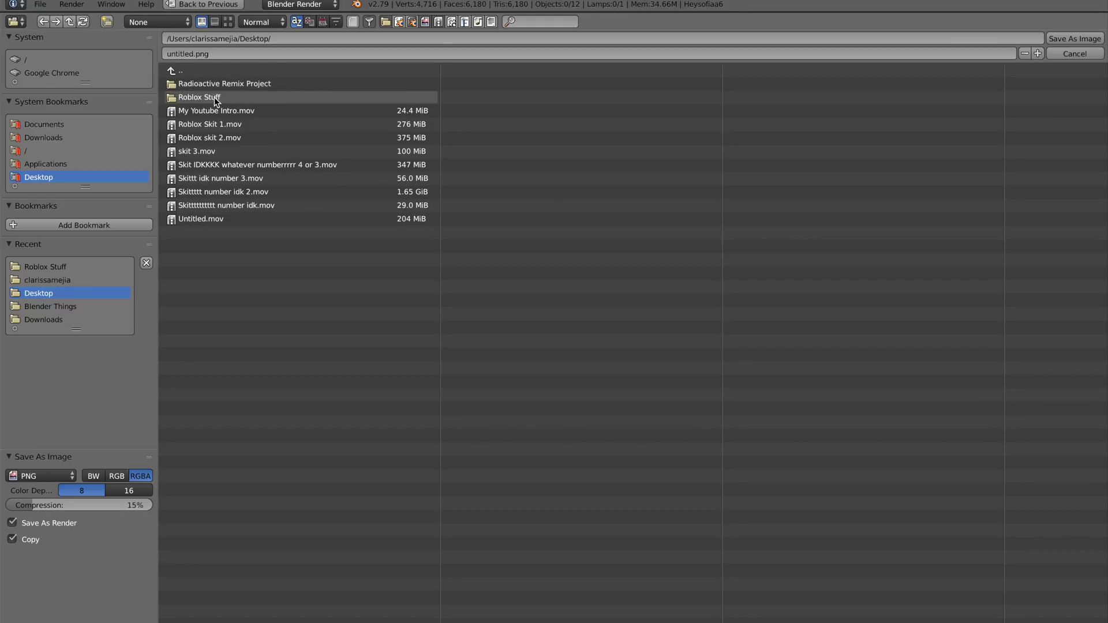
left_click(252, 98)
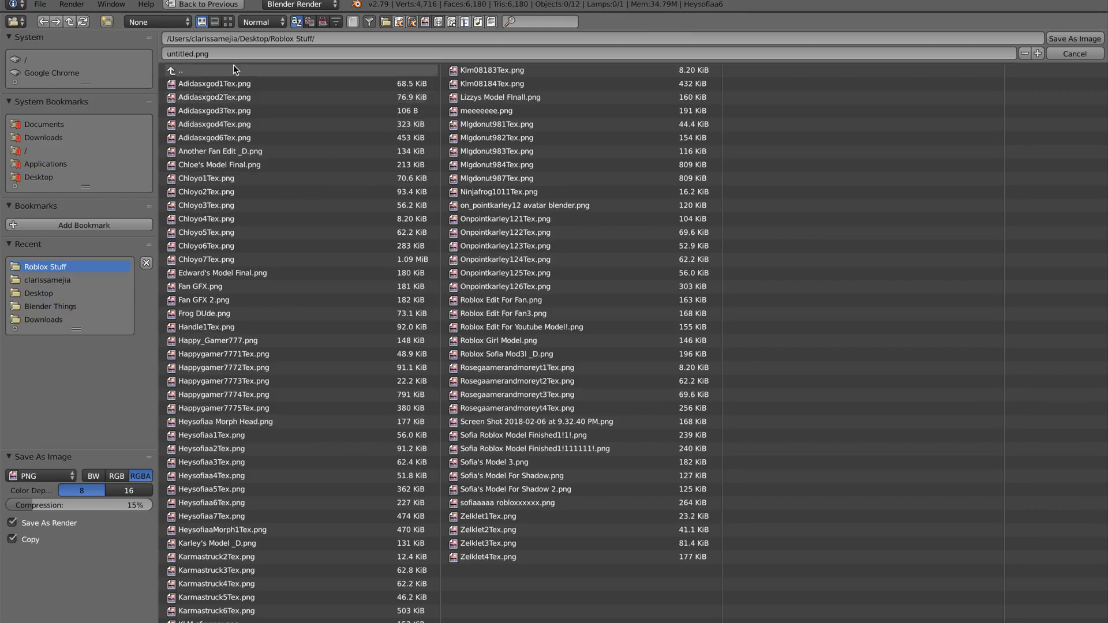
key("BackSpace")
left_click(1084, 38)
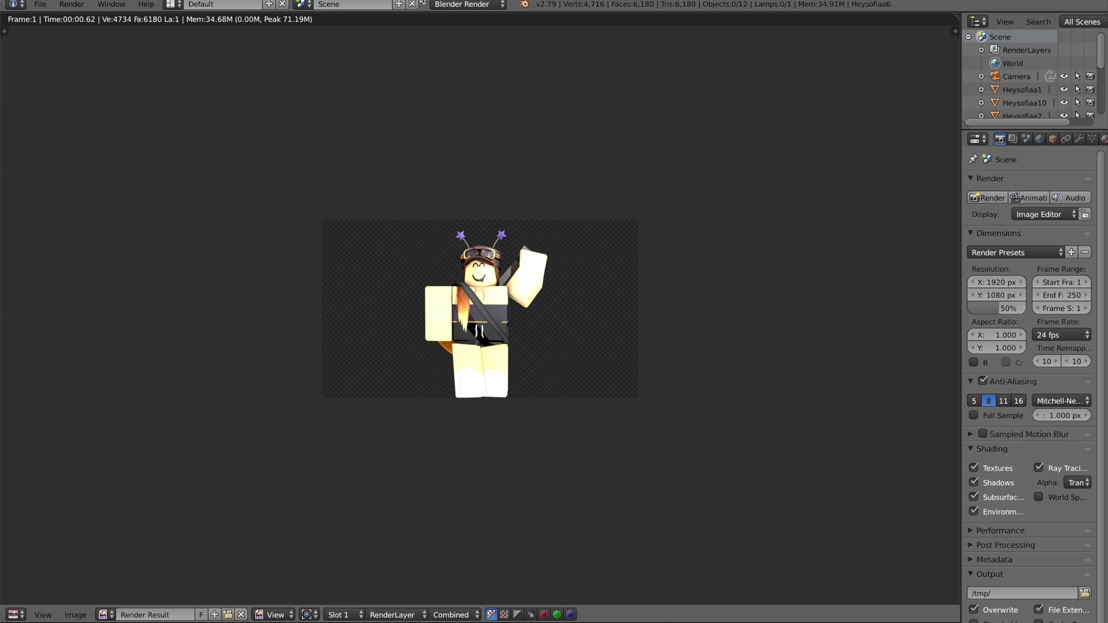
Quit Blender without saving the changes and open the Roblox Stuff folder on the Desktop in Finder
left_click(9, 16)
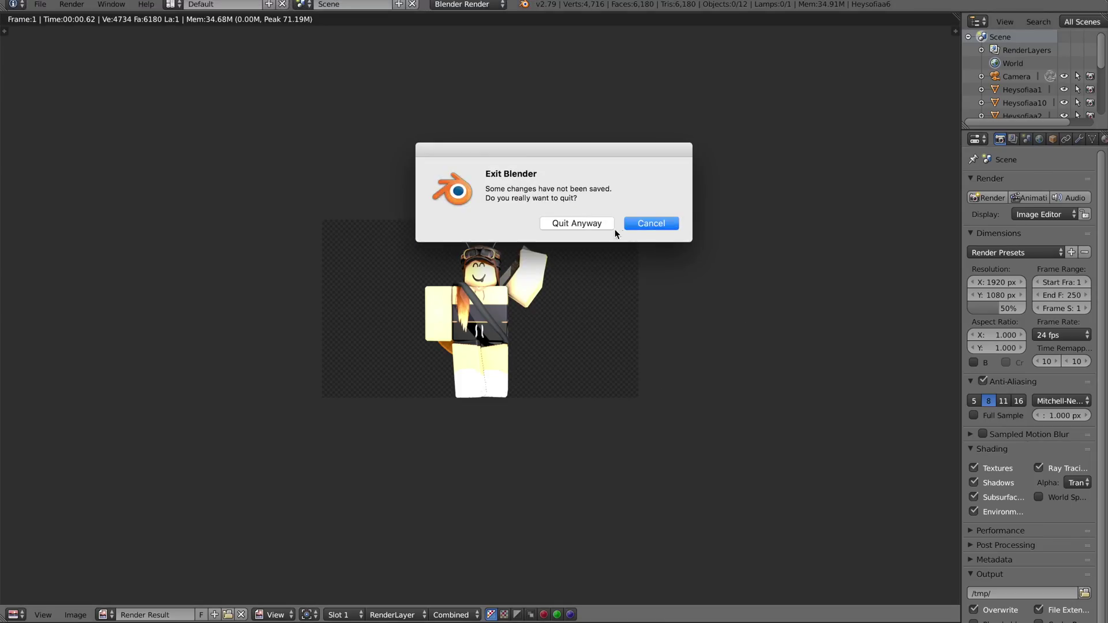
left_click(599, 223)
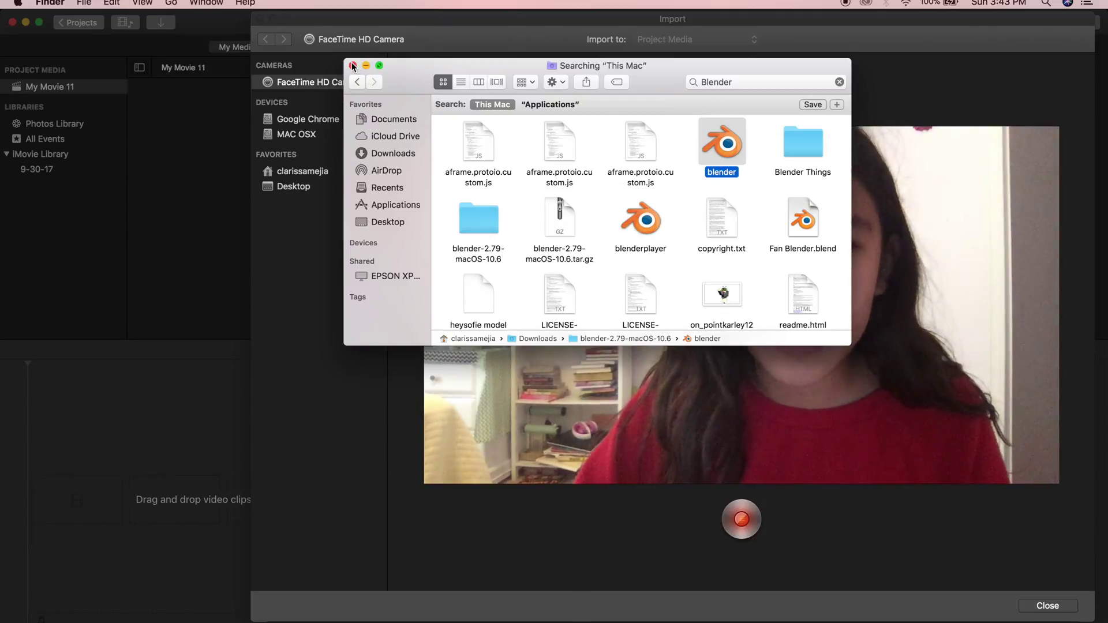
left_click(407, 171)
left_click(396, 152)
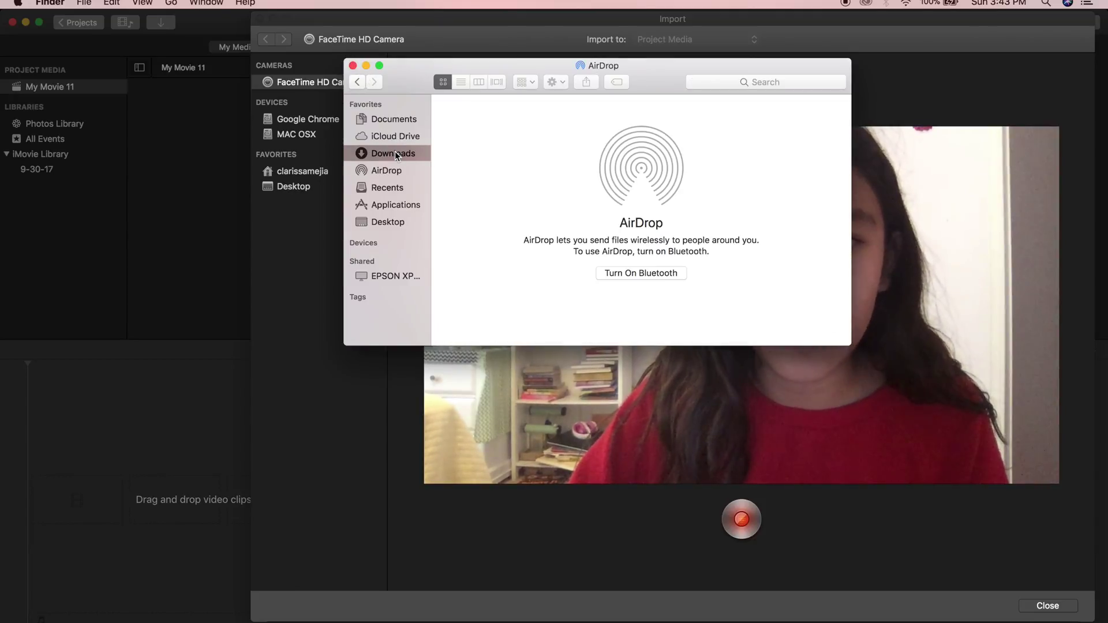
left_click(390, 187)
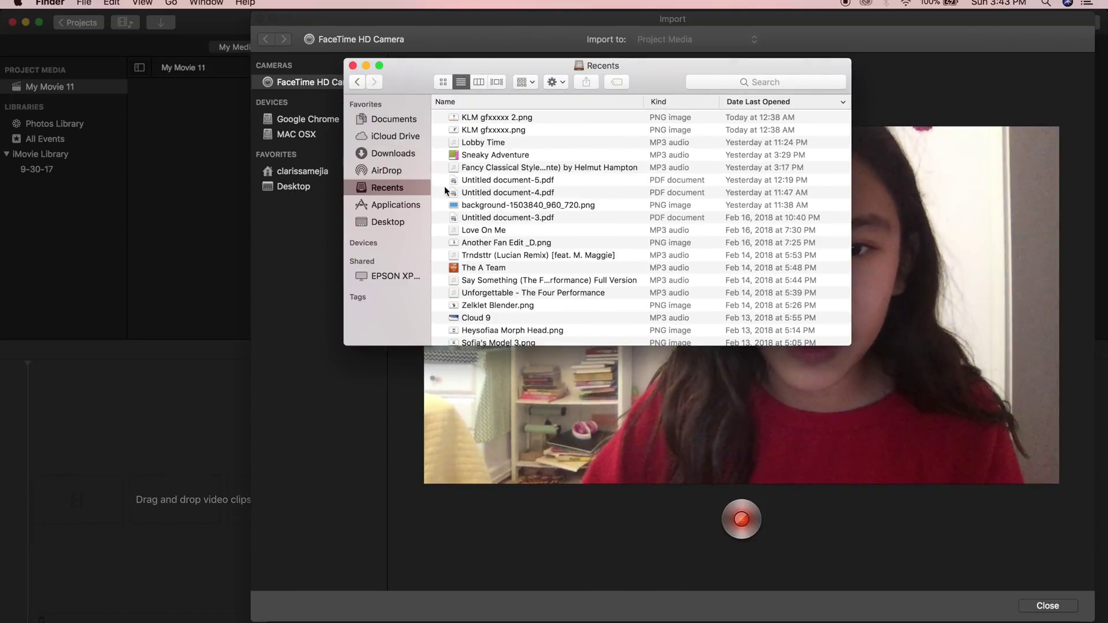
left_click(397, 224)
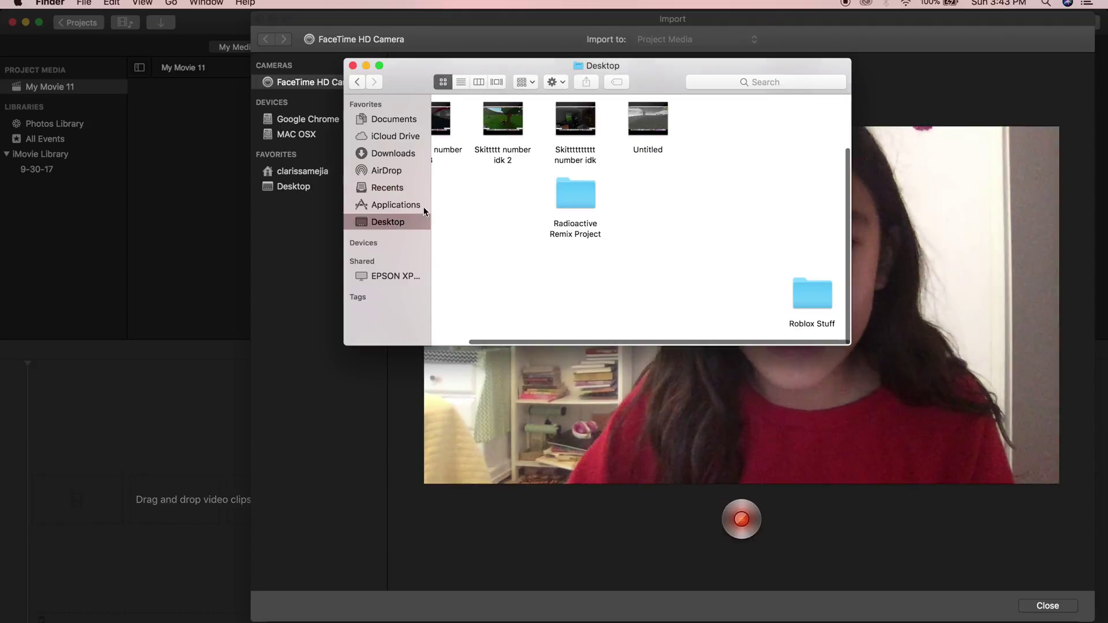
double_click(808, 292)
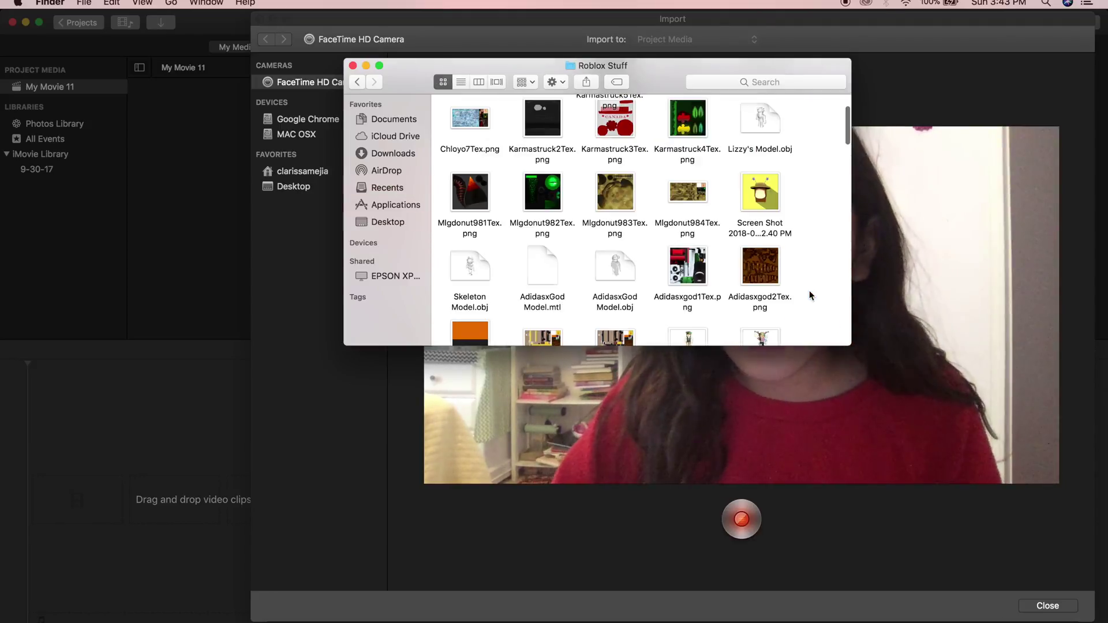
Search the Mac for "sofia blender" and open sofia blender things.png in Preview
left_click(768, 82)
type("sofia")
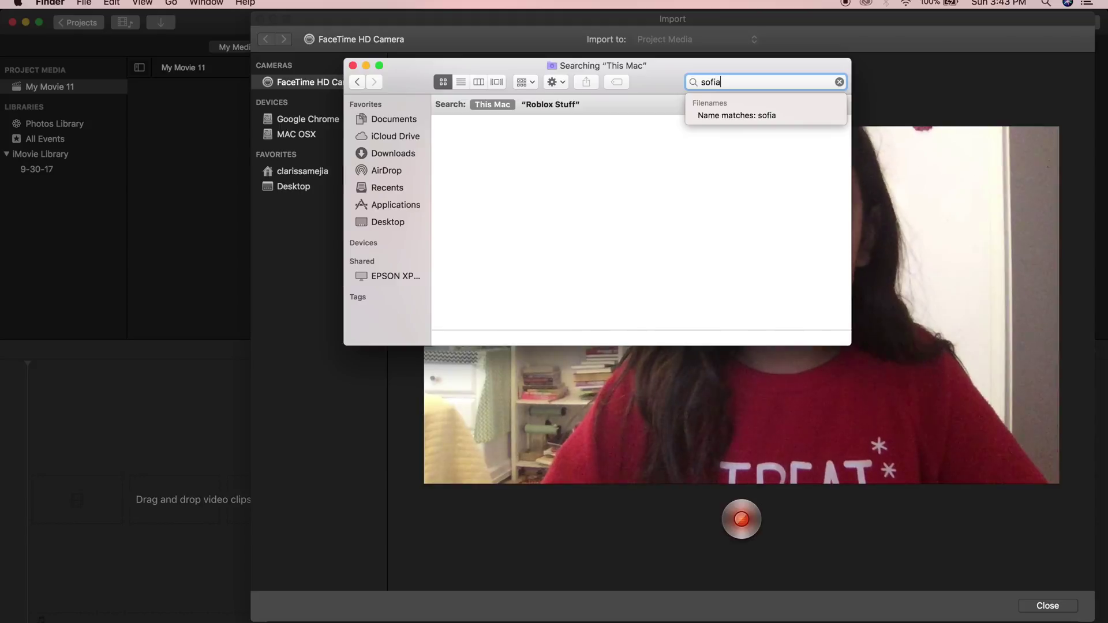
type(" blender")
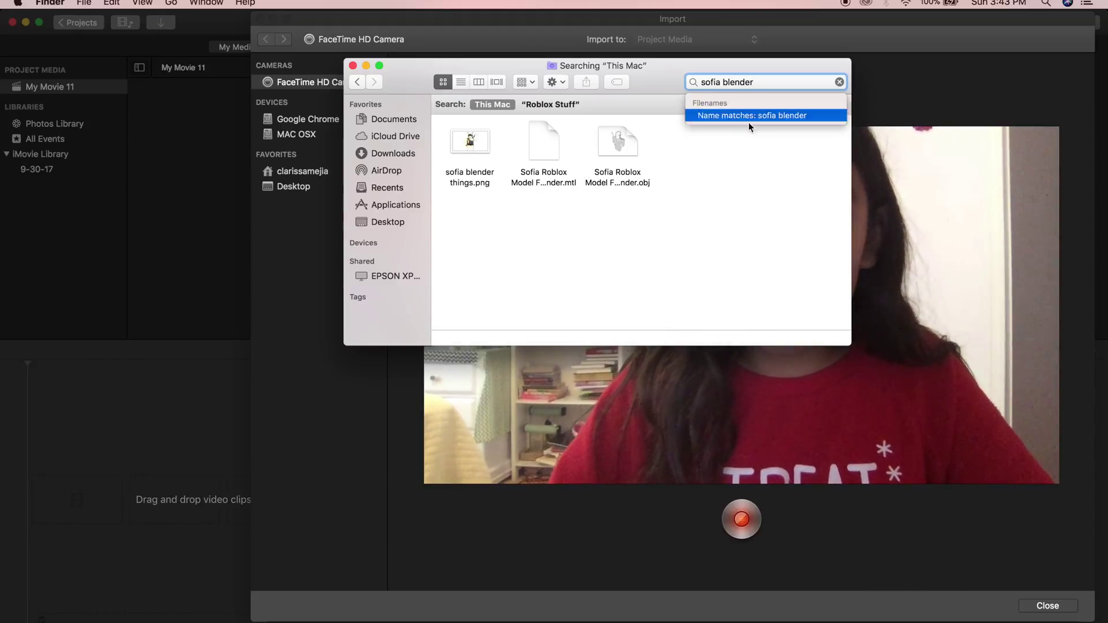
left_click(461, 143)
double_click(462, 143)
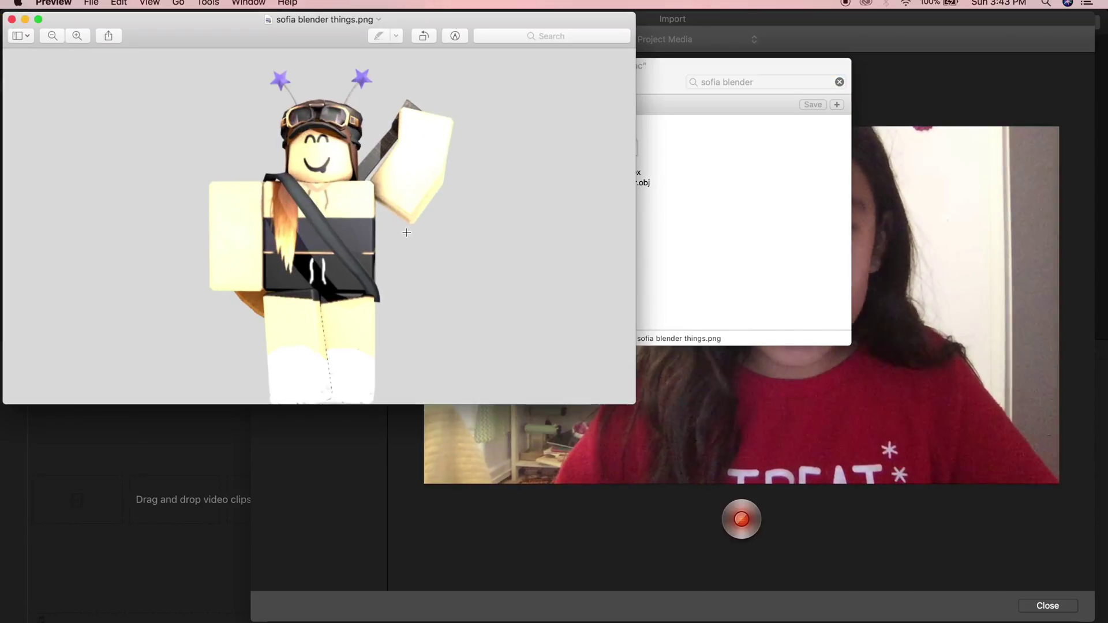
Move the Preview window aside, examine the rendered character full screen, and return to the windowed view
left_click_drag(338, 19, 735, 87)
left_click(434, 87)
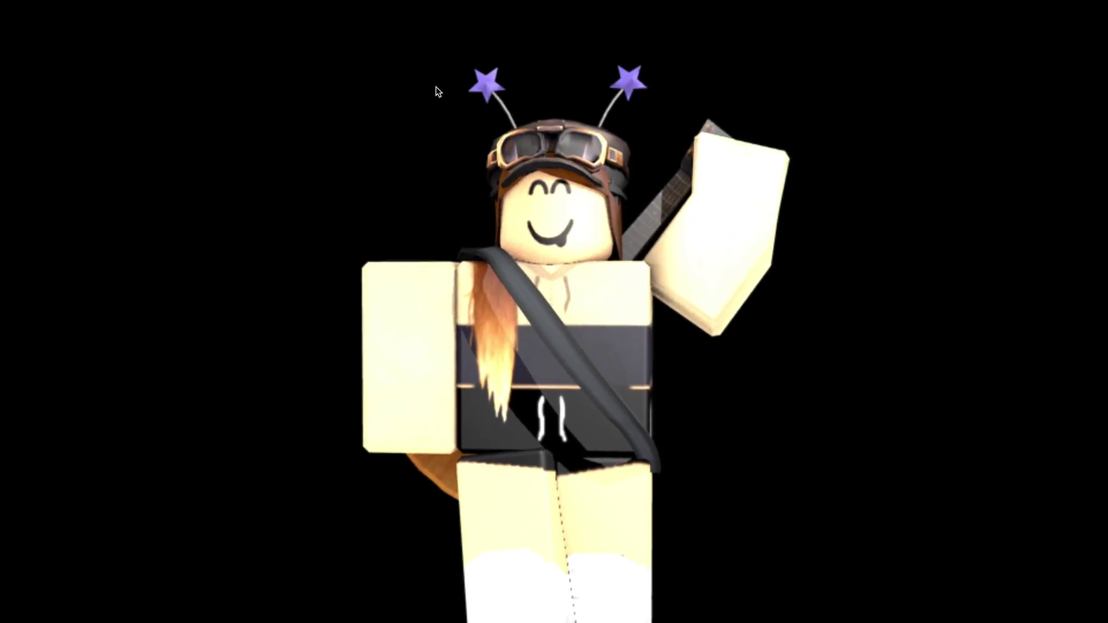
left_click_drag(216, 79, 780, 606)
left_click(863, 342)
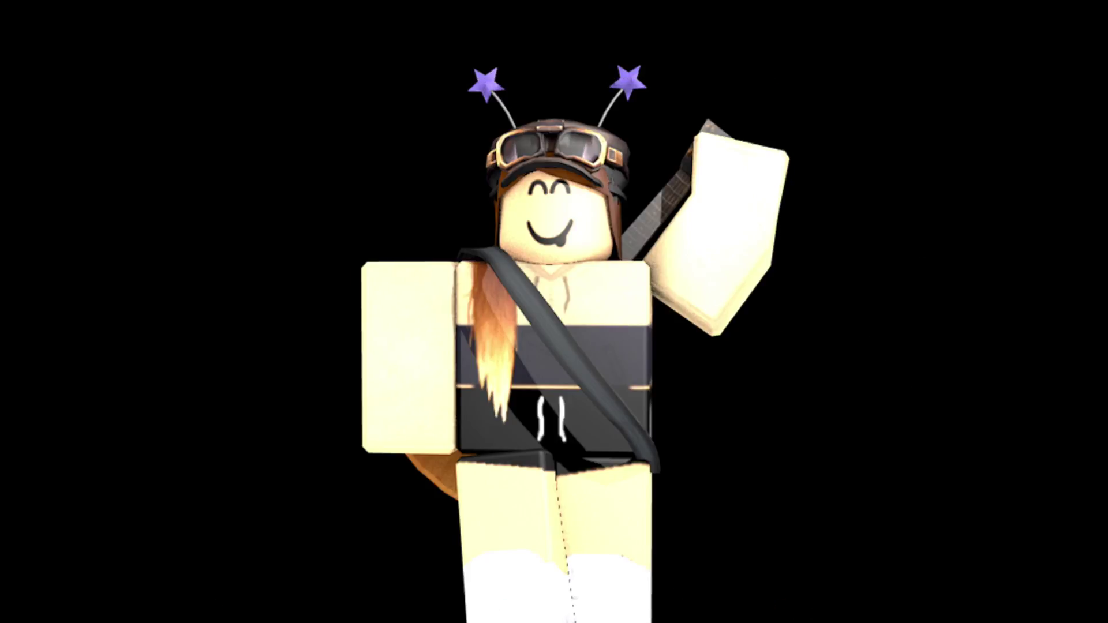
mouse_move(2, 36)
left_click(36, 16)
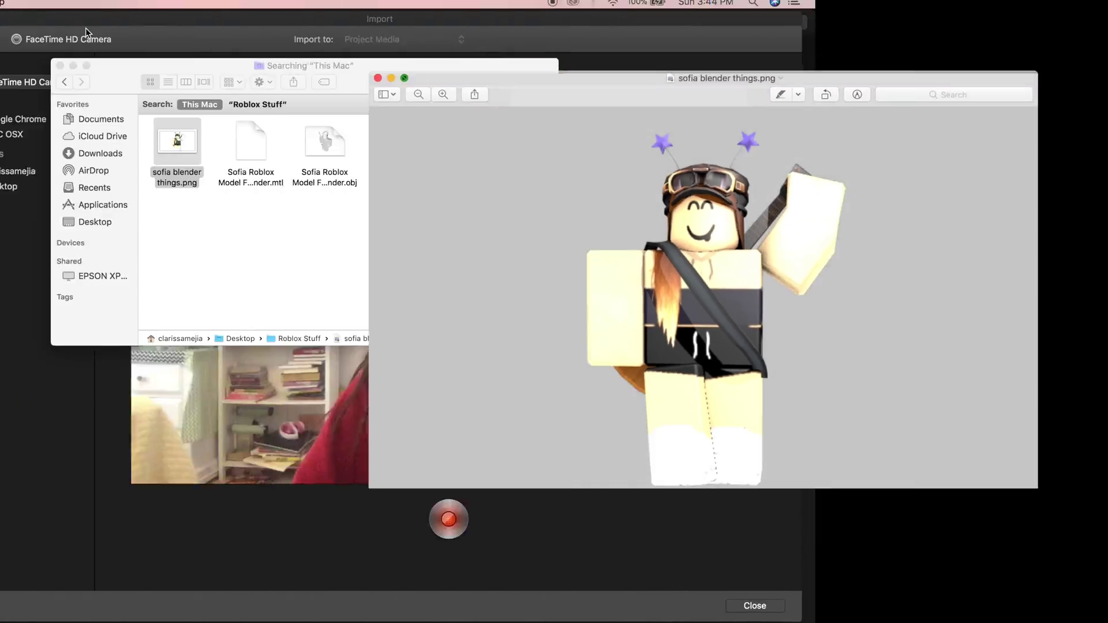